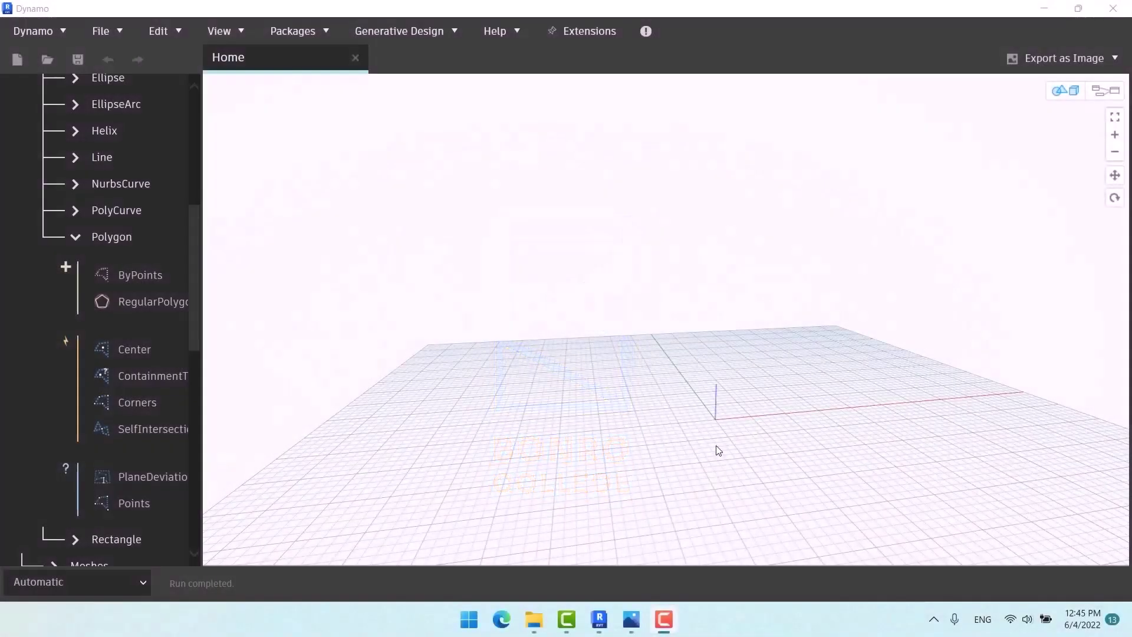
Open the S02-03 exercise folder in File Explorer from the taskbar
left_click(535, 622)
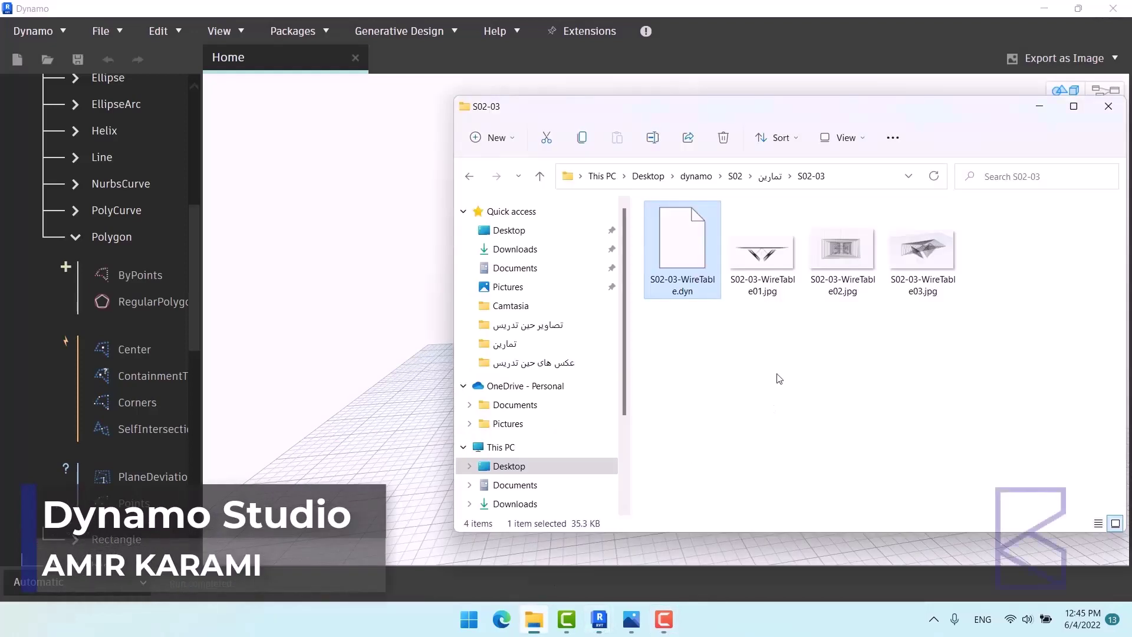
Open S02-03-WireTable01.jpg in Photos to view the finished wire table
double_click(763, 254)
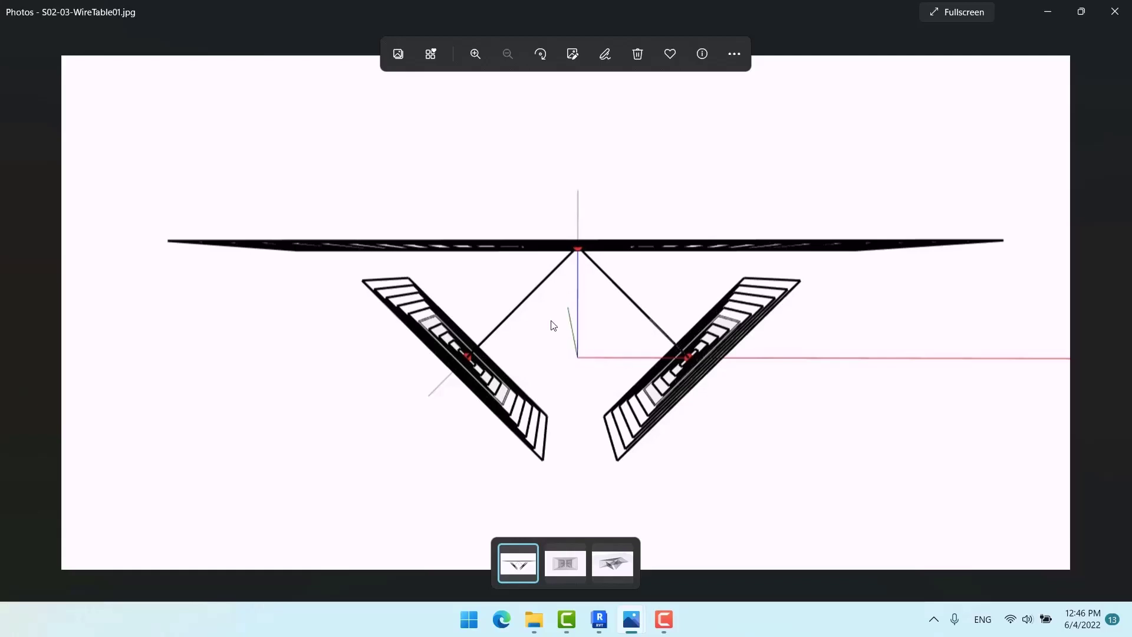
Back in Dynamo, add a Point.ByCoordinates node near the upper left of the canvas
mouse_move(599, 619)
left_click(690, 554)
right_click_drag(681, 381, 740, 417)
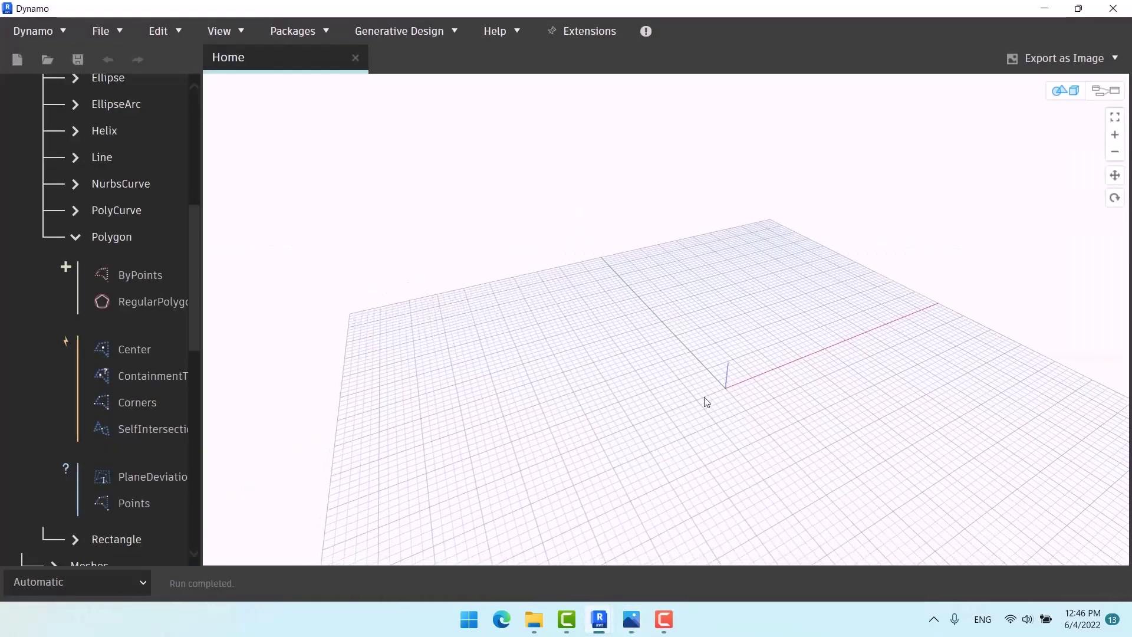
right_click(458, 219)
left_click(483, 223)
right_click(487, 204)
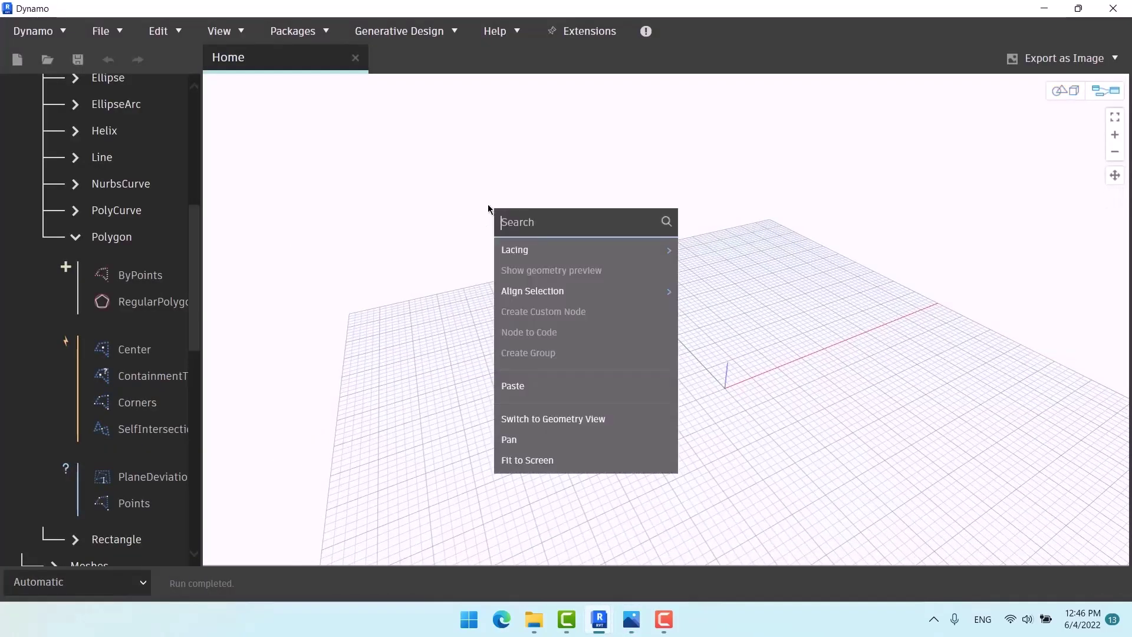
type("point")
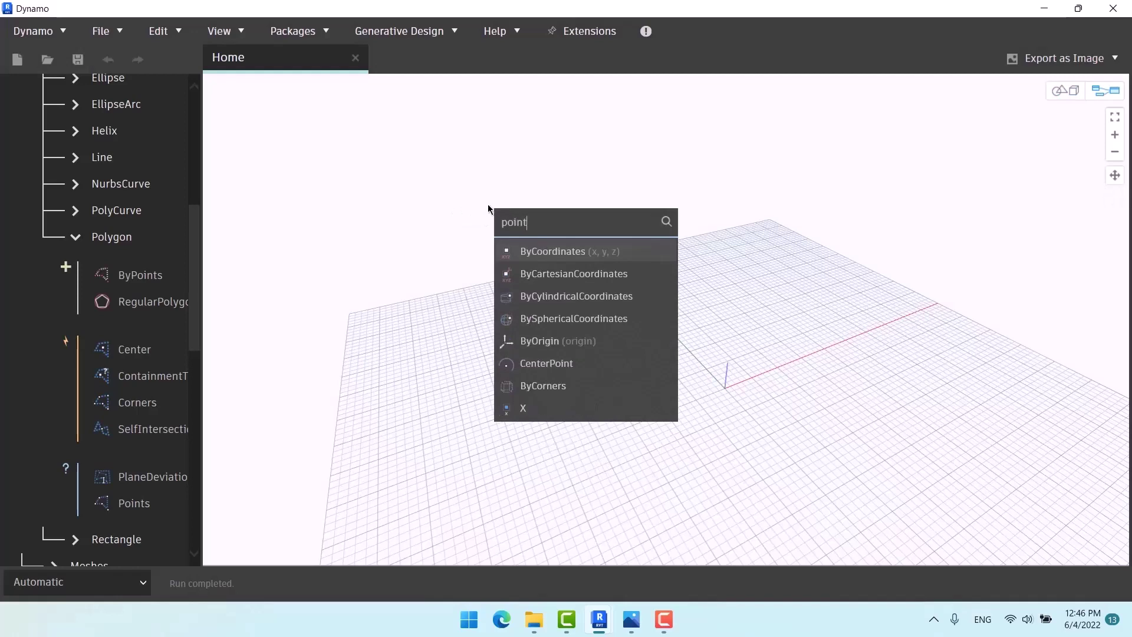
left_click(573, 251)
left_click_drag(601, 264, 535, 141)
scroll(665, 256, "down", 3)
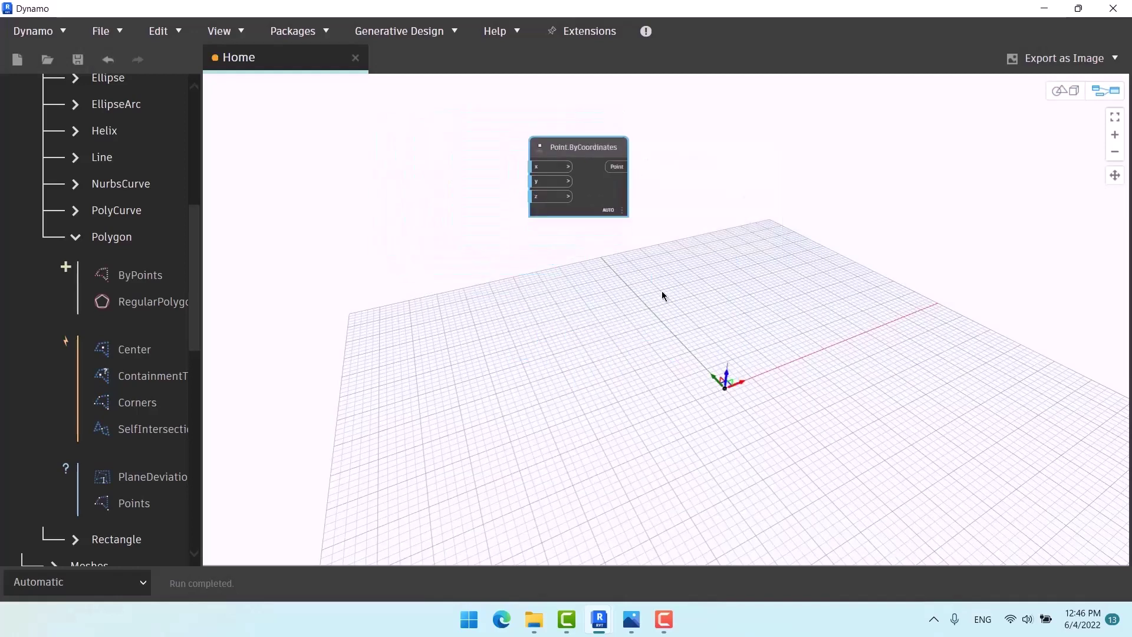
scroll(601, 236, "up", 1)
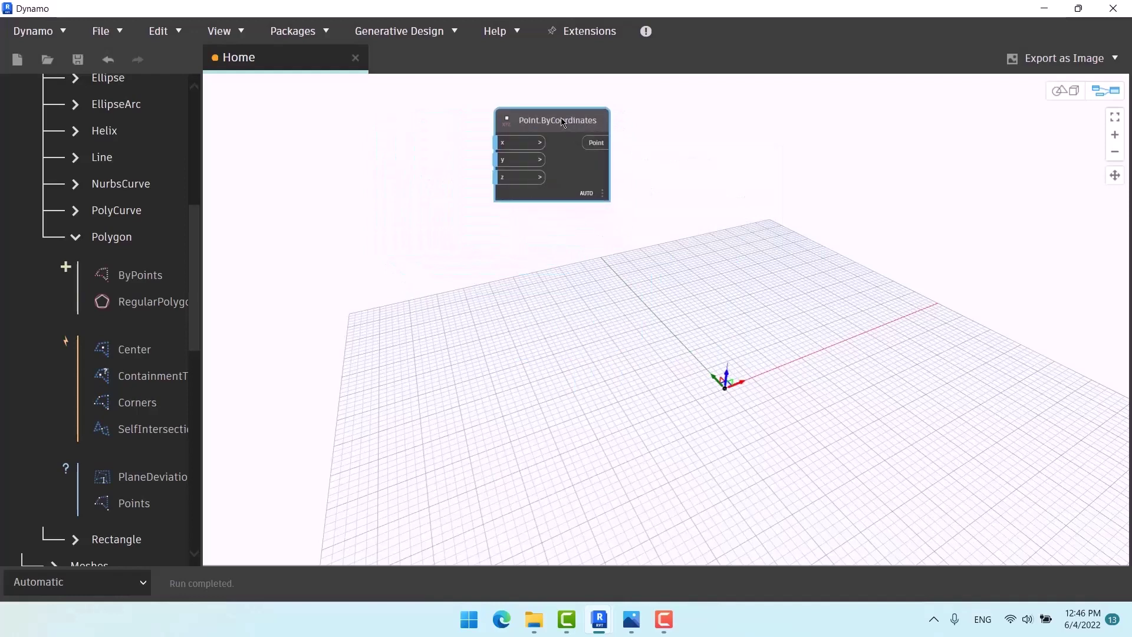
Duplicate the point node twice, stack the copies below it, and add an empty Code Block
key("ctrl+c")
key("ctrl+v")
left_click_drag(663, 141, 541, 233)
key("ctrl+c")
key("ctrl+v")
left_click_drag(696, 137, 563, 329)
scroll(687, 204, "up", 2)
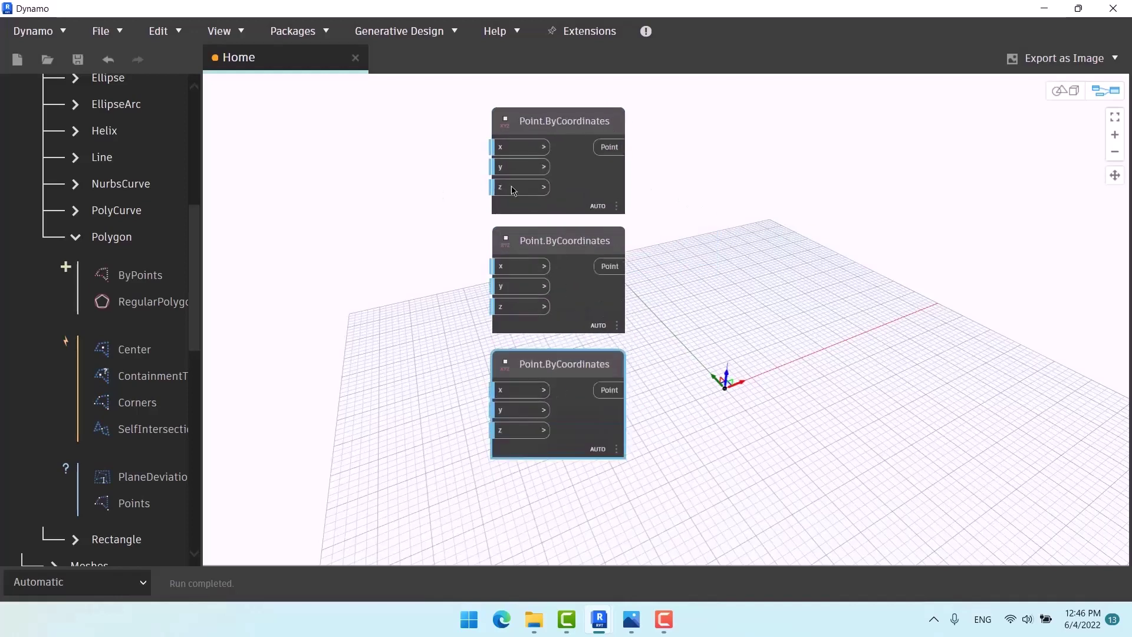
double_click(405, 184)
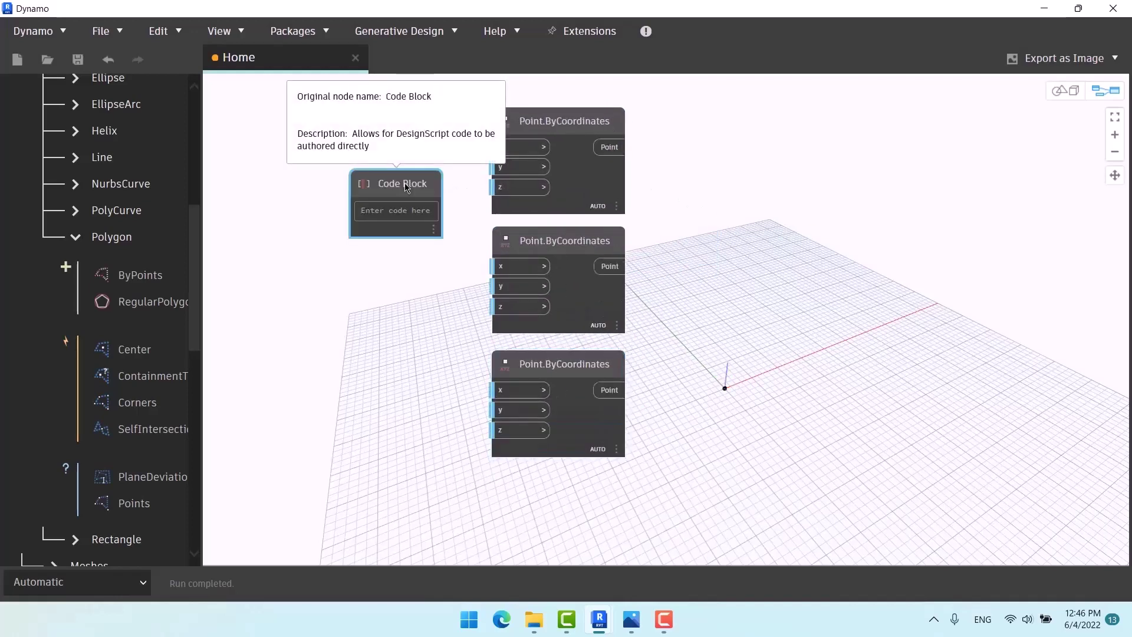
Enter 10 in the Code Block and wire it to the top point's z and the second point's x
type("10;")
left_click_drag(417, 186, 505, 191)
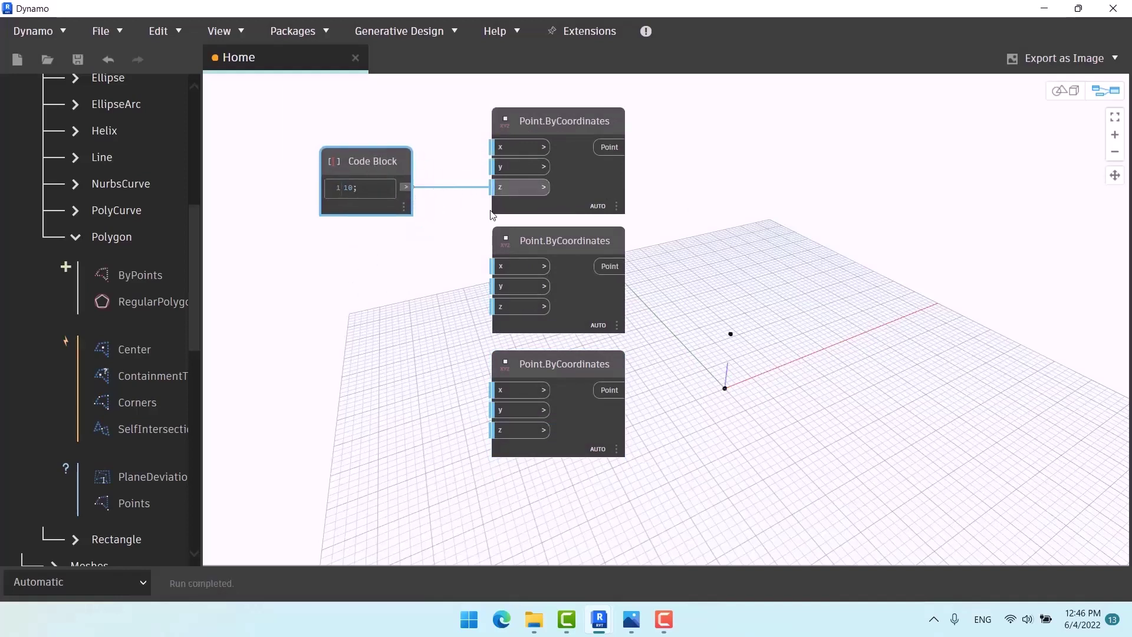
middle_click_drag(401, 309, 419, 281)
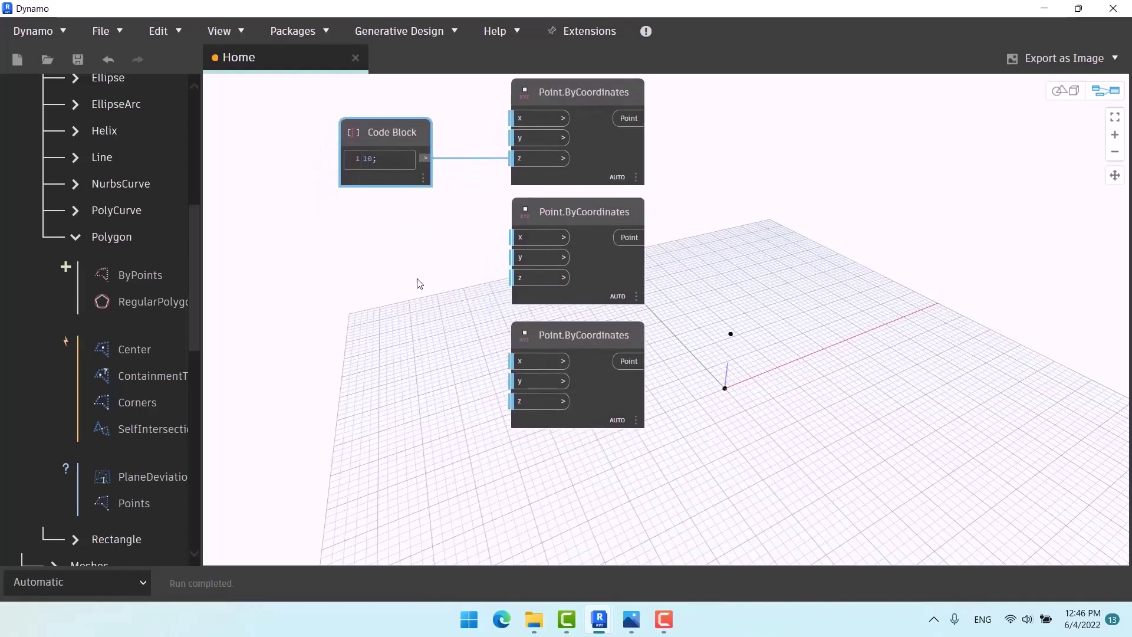
left_click_drag(423, 158, 514, 237)
Duplicate the Code Block, change it to -10, and wire it to the third point's x
key("ctrl+v")
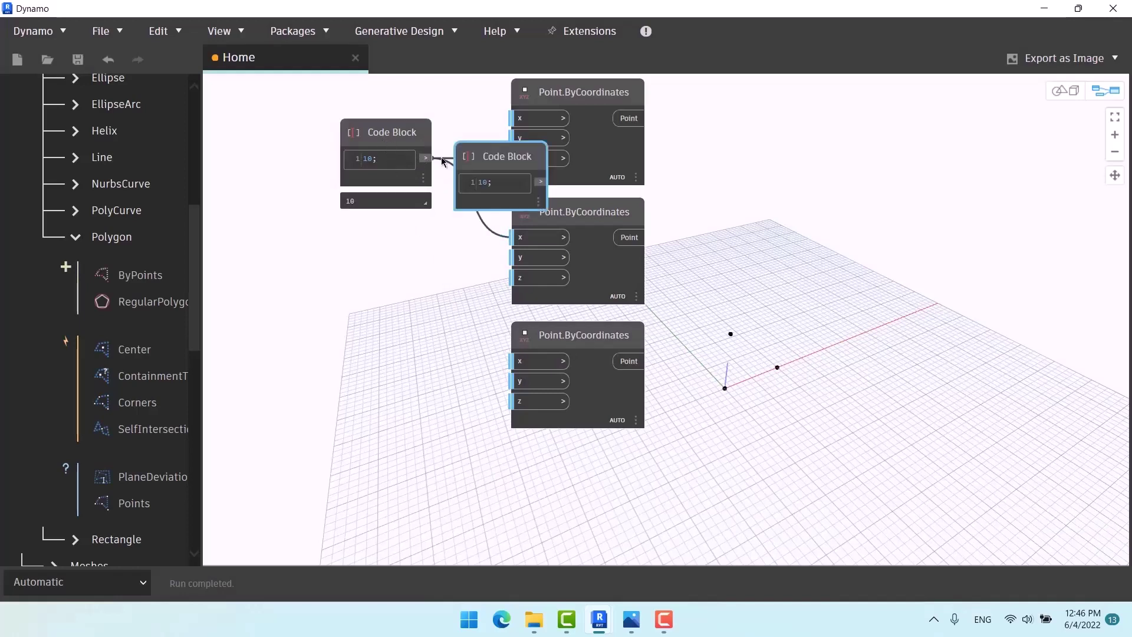
left_click_drag(503, 159, 392, 279)
left_click(393, 304)
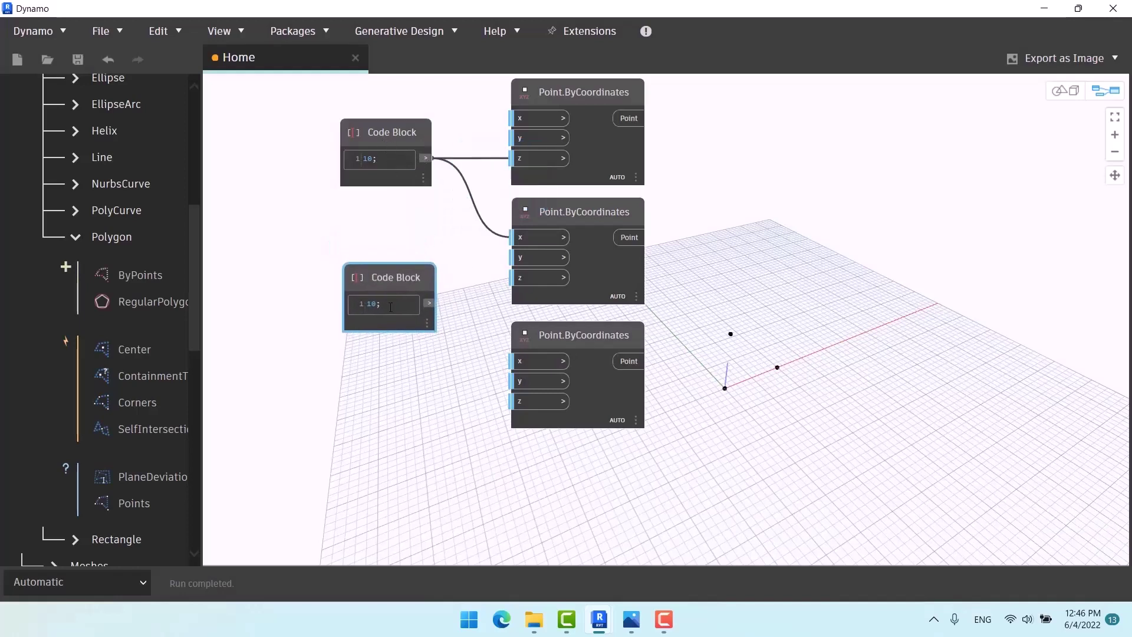
key("ctrl+a")
left_click_drag(405, 304, 314, 303)
type("-10")
left_click(375, 379)
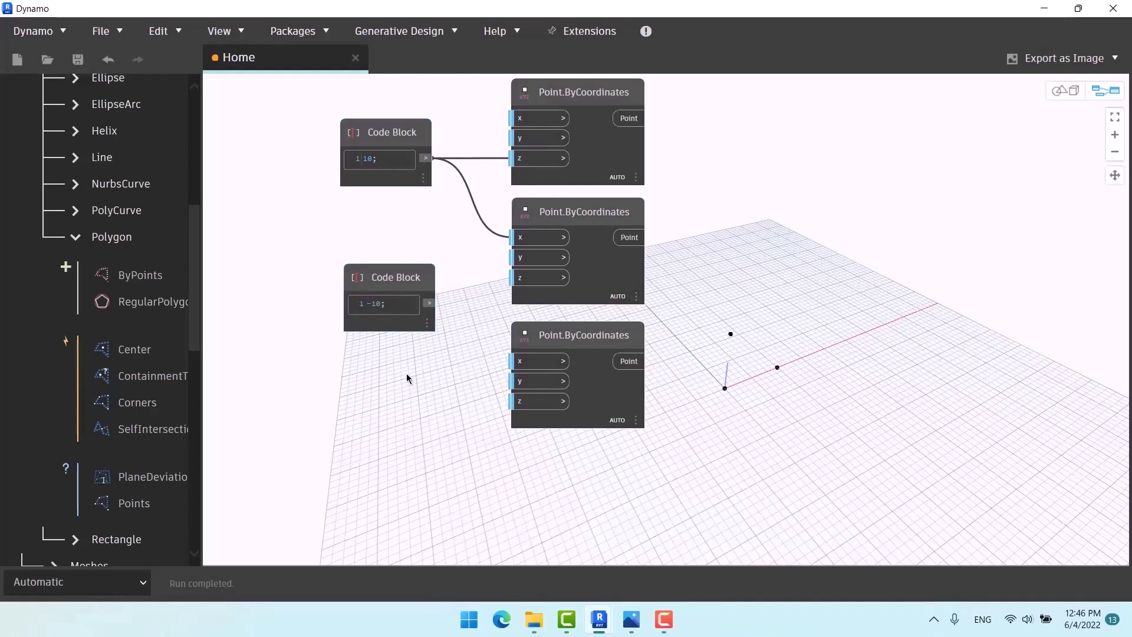
left_click(519, 361)
scroll(401, 409, "down", 2)
scroll(402, 408, "down", 2)
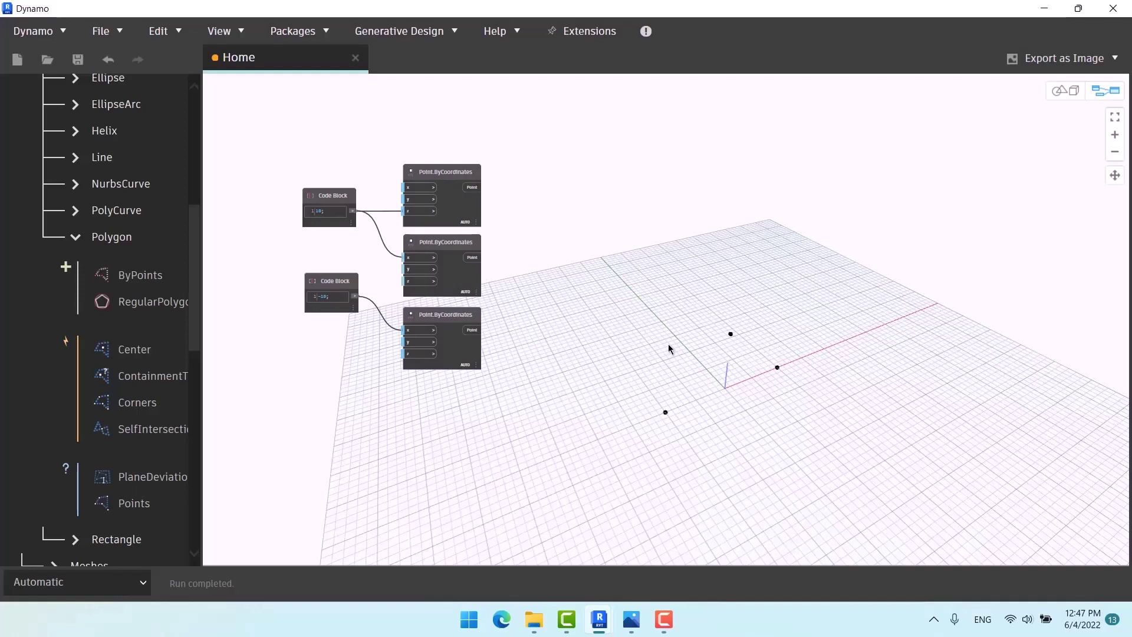
left_click(632, 619)
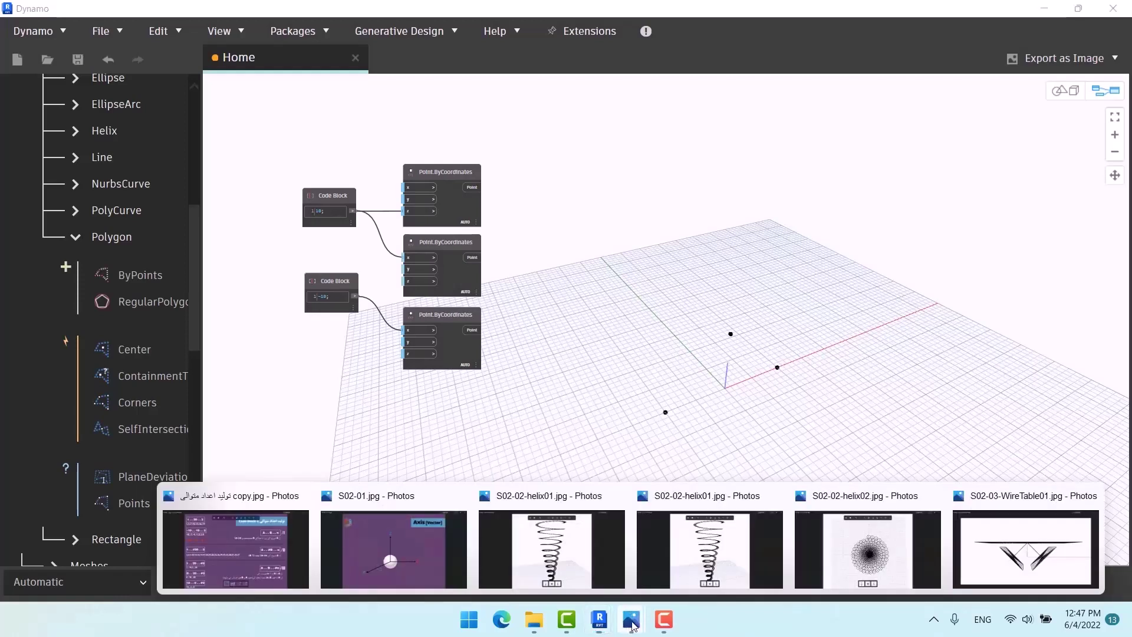
Review the S02-03-WireTable01.jpg reference image in Photos, then return to Dynamo
left_click(1014, 551)
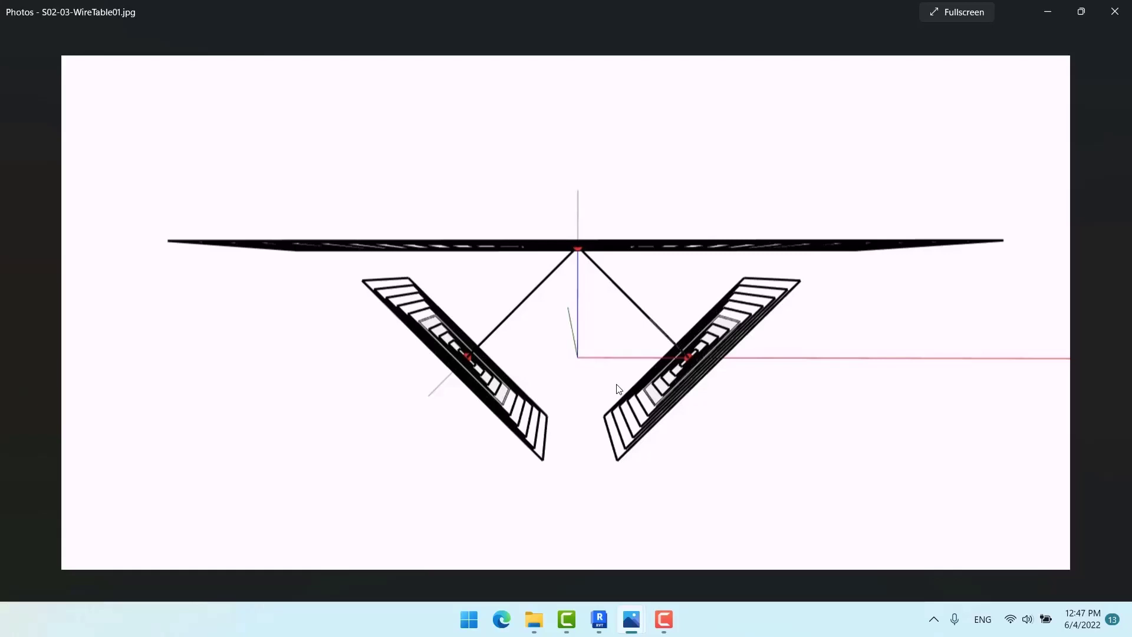
mouse_move(599, 619)
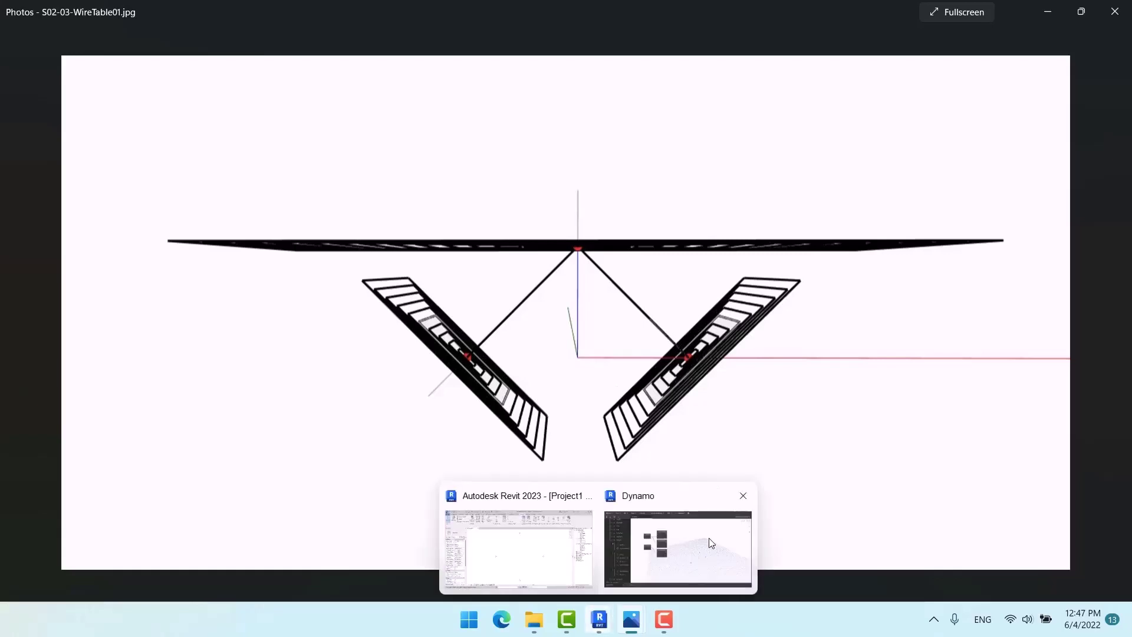
left_click(721, 528)
Add a Plane.ByOriginNormal node and connect the top point to its origin
right_click(630, 215)
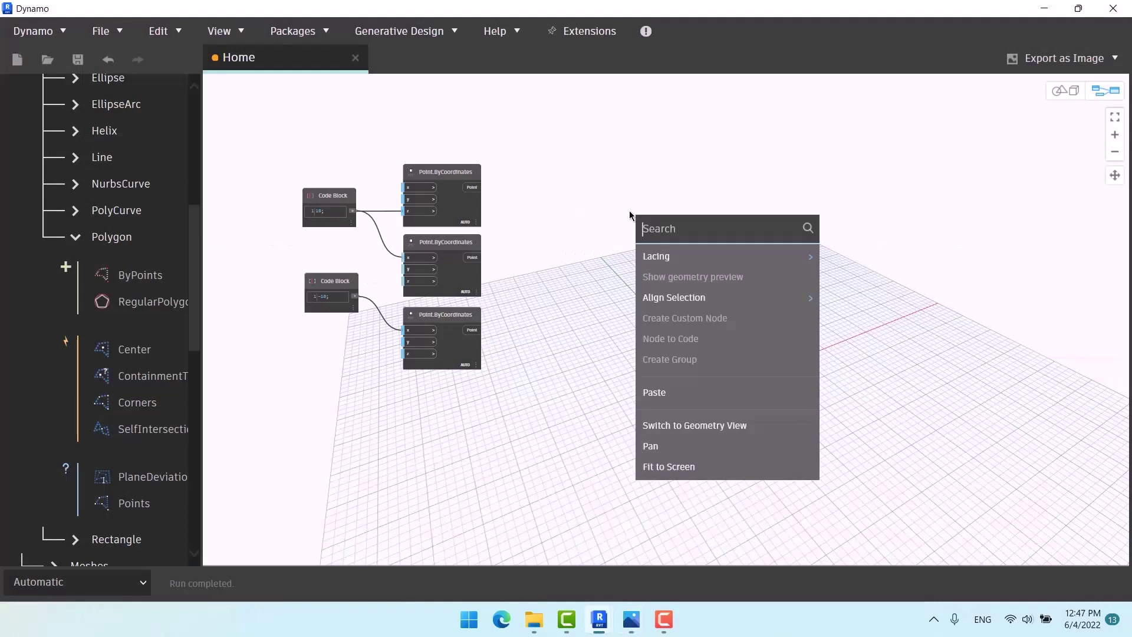
type("plan")
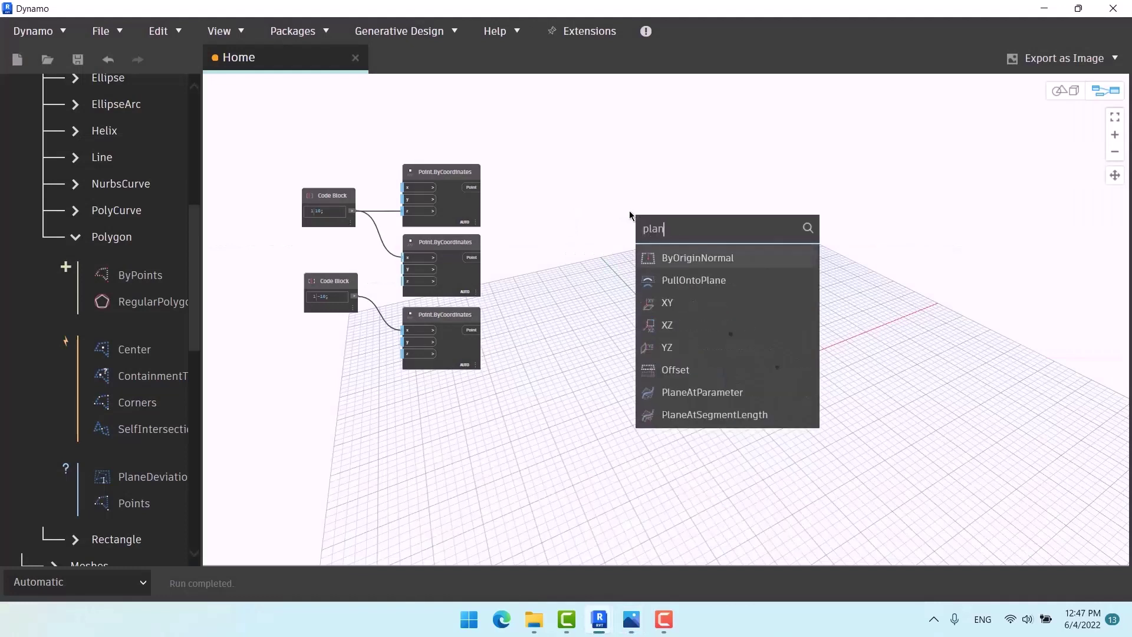
left_click(752, 259)
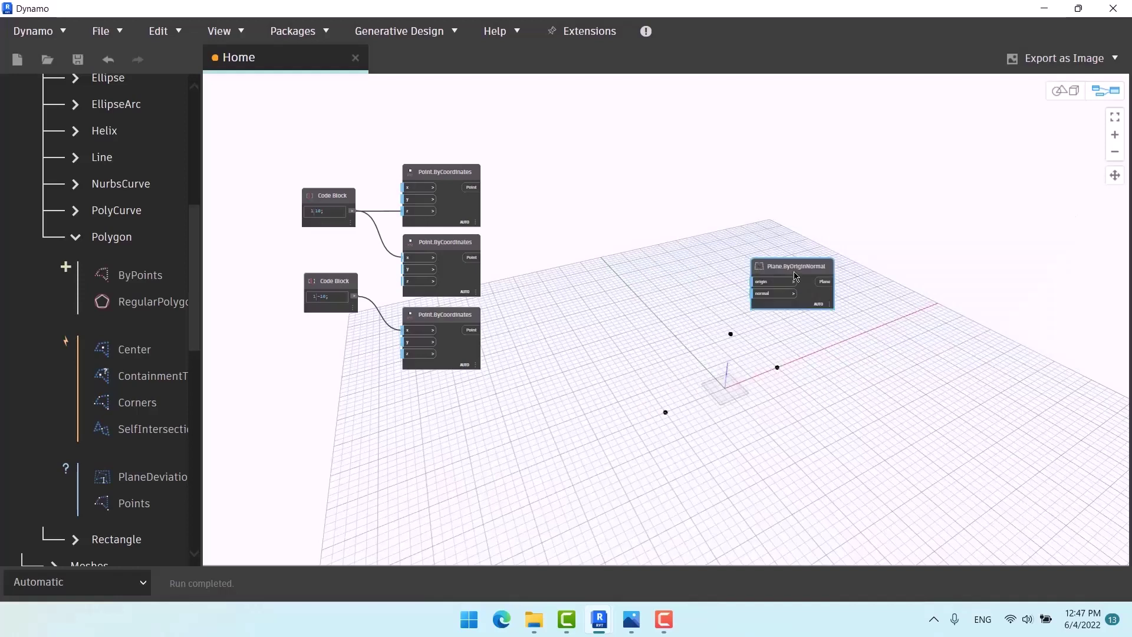
left_click_drag(660, 202, 597, 157)
scroll(442, 207, "up", 3)
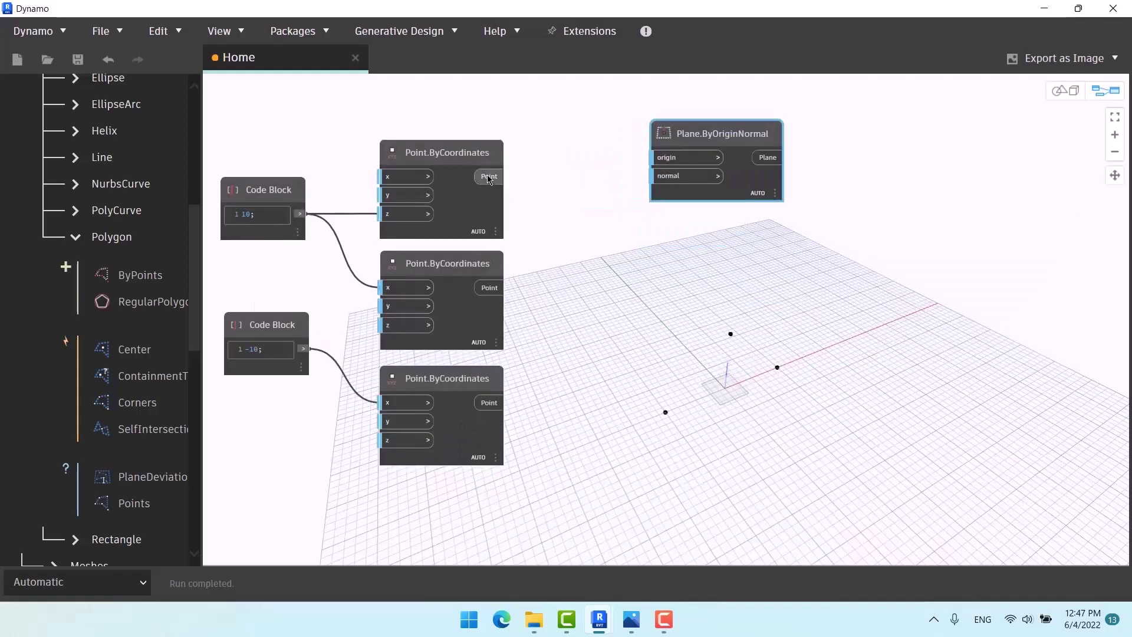
left_click(656, 158)
left_click(796, 300)
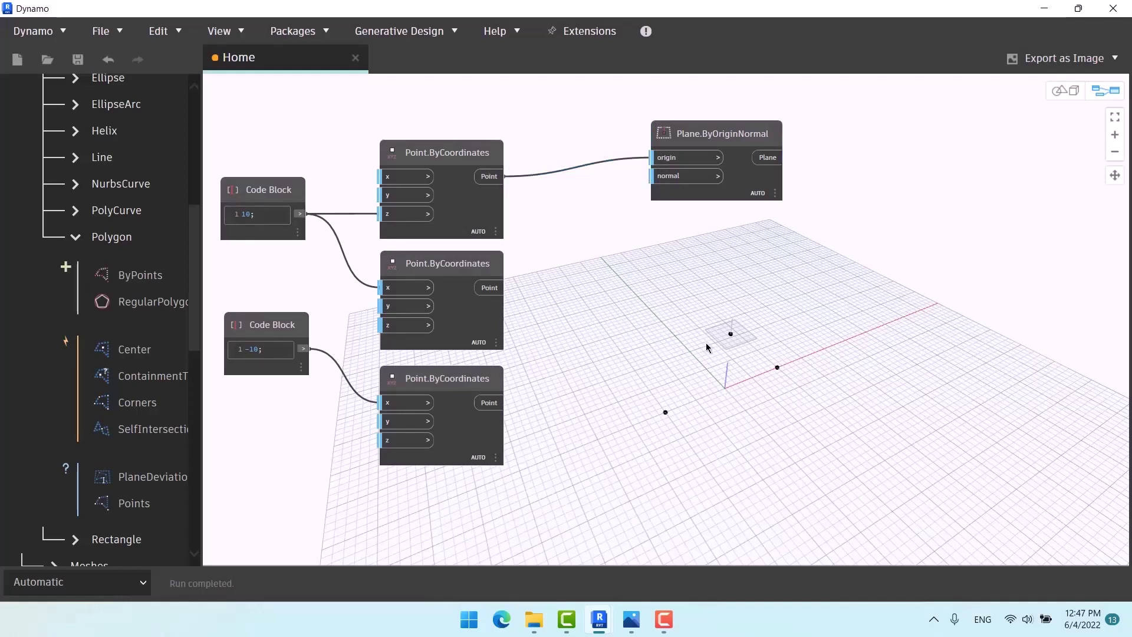
middle_click_drag(645, 338, 614, 306)
Duplicate the plane node twice below it and detach the middle plane's origin wire
left_click(690, 101)
key("ctrl+c")
key("ctrl+v")
left_click_drag(757, 184, 719, 210)
middle_click_drag(659, 437, 544, 406)
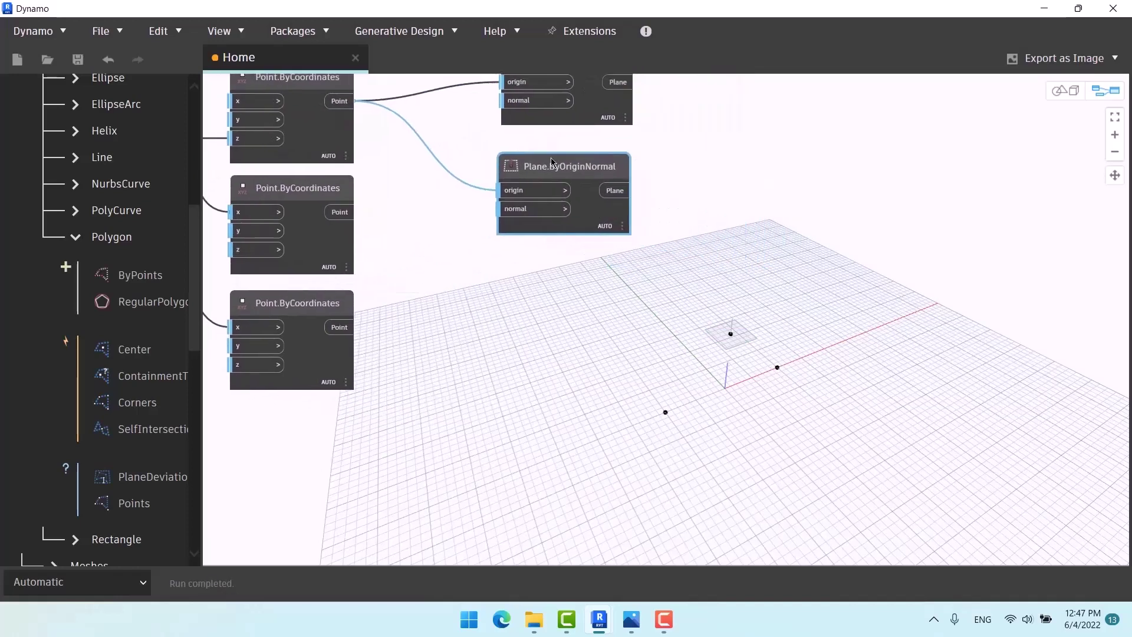
key("ctrl+v")
left_click_drag(714, 201, 599, 323)
middle_click_drag(599, 323, 474, 304)
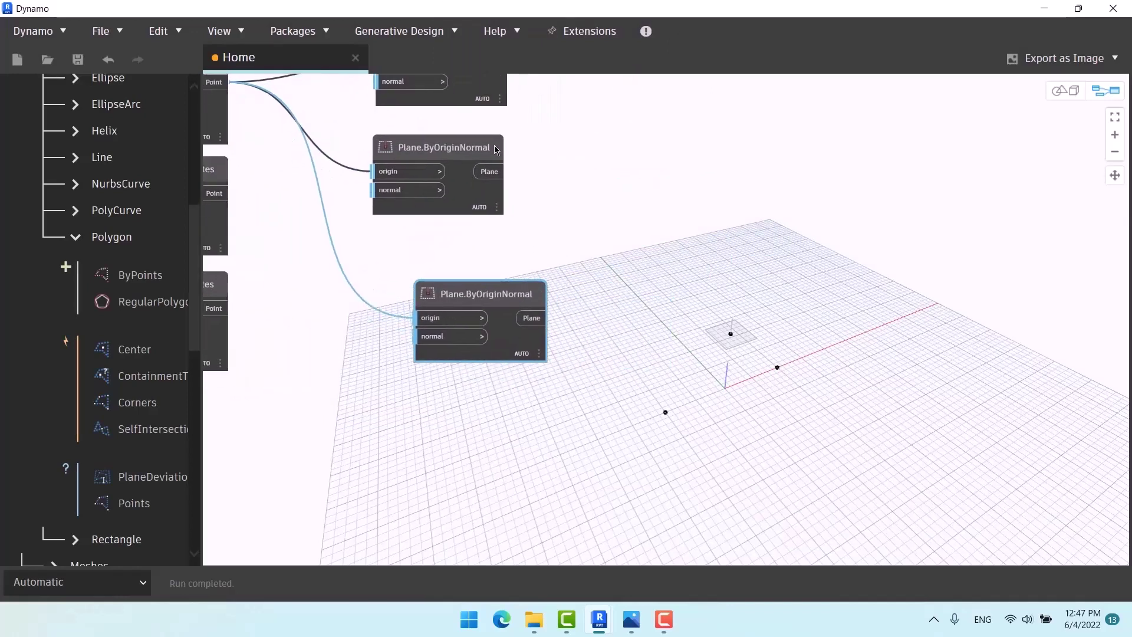
left_click_drag(476, 150, 521, 150)
left_click(799, 198)
middle_click_drag(700, 213, 787, 206)
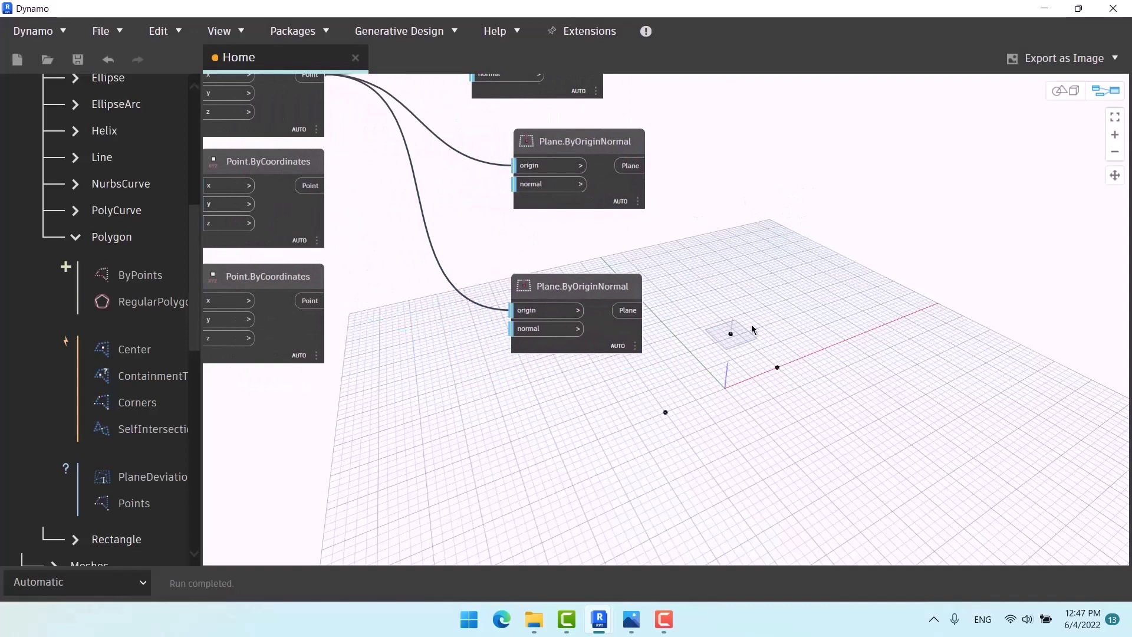
middle_click_drag(481, 255, 551, 283)
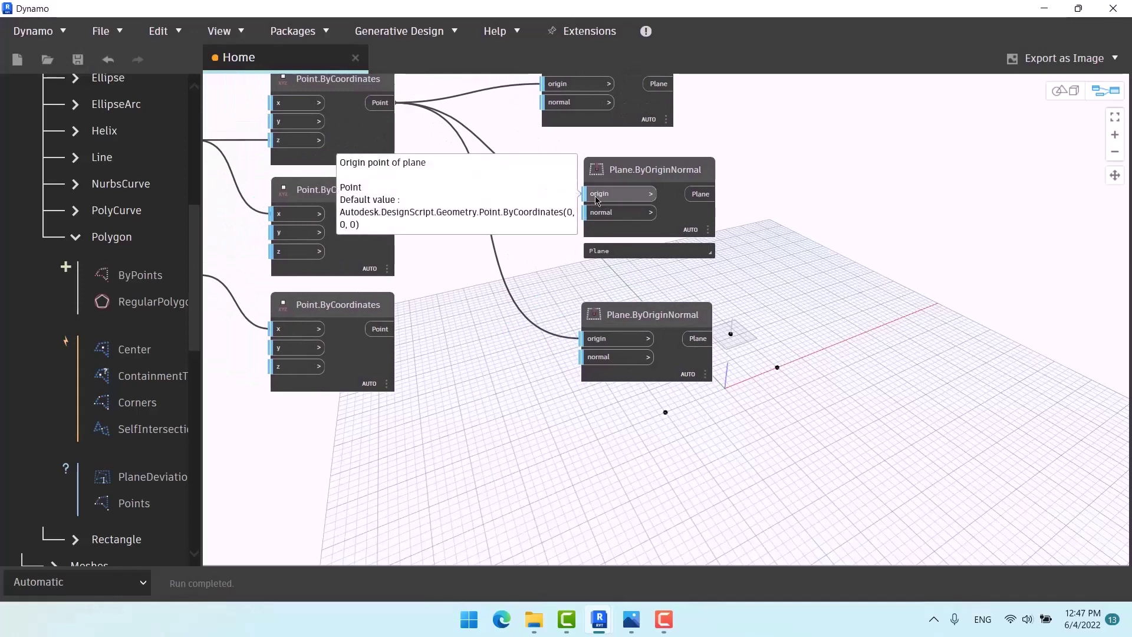
left_click(603, 203)
Drop the detached wire and add two Vector.ByTwoPoints nodes between the points and planes
left_click(486, 261)
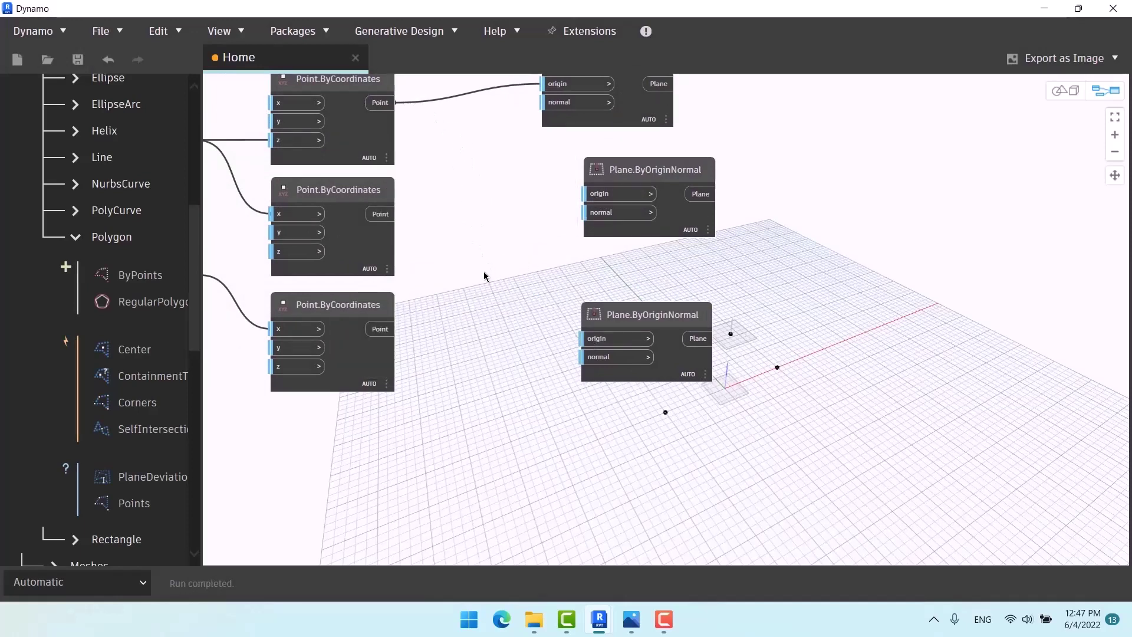
right_click(484, 284)
type("ve")
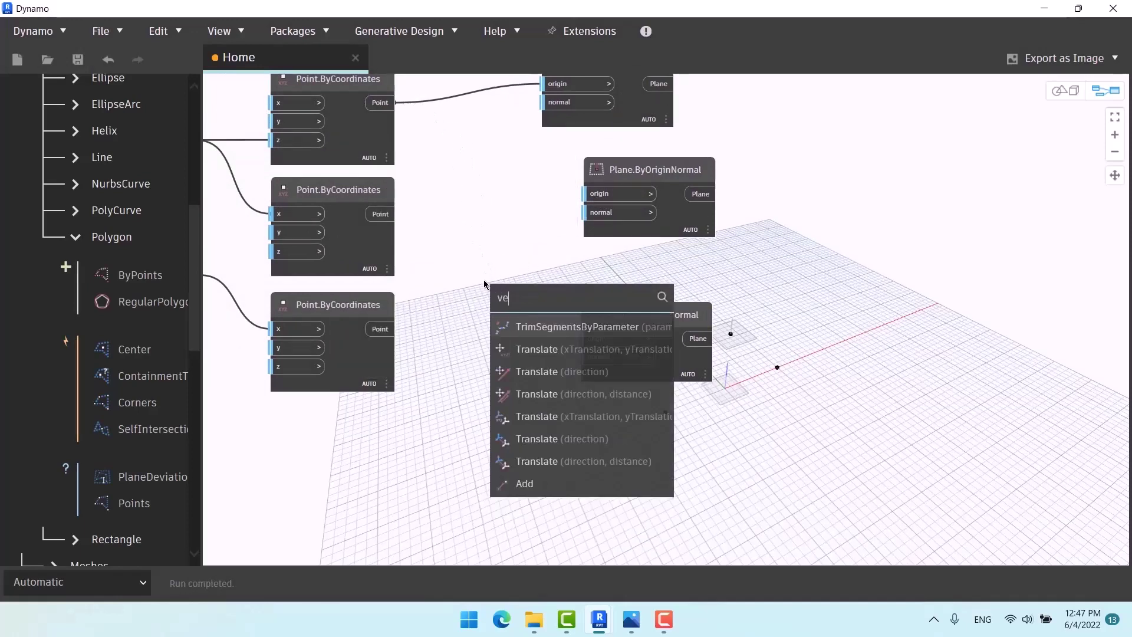
type("ctor")
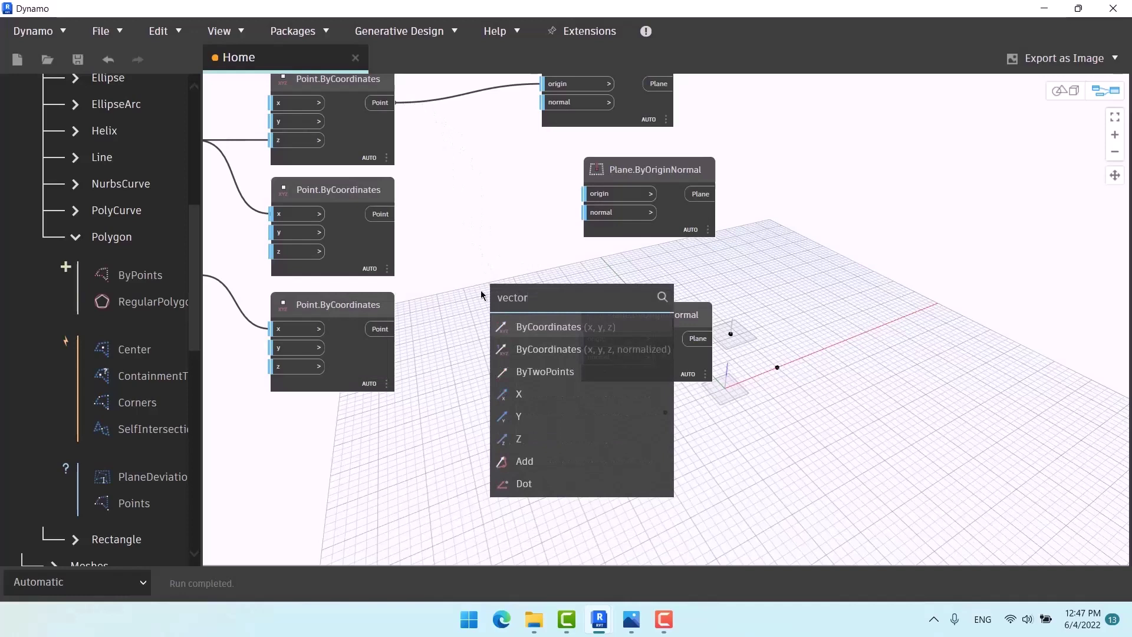
left_click(554, 373)
left_click_drag(608, 385, 481, 195)
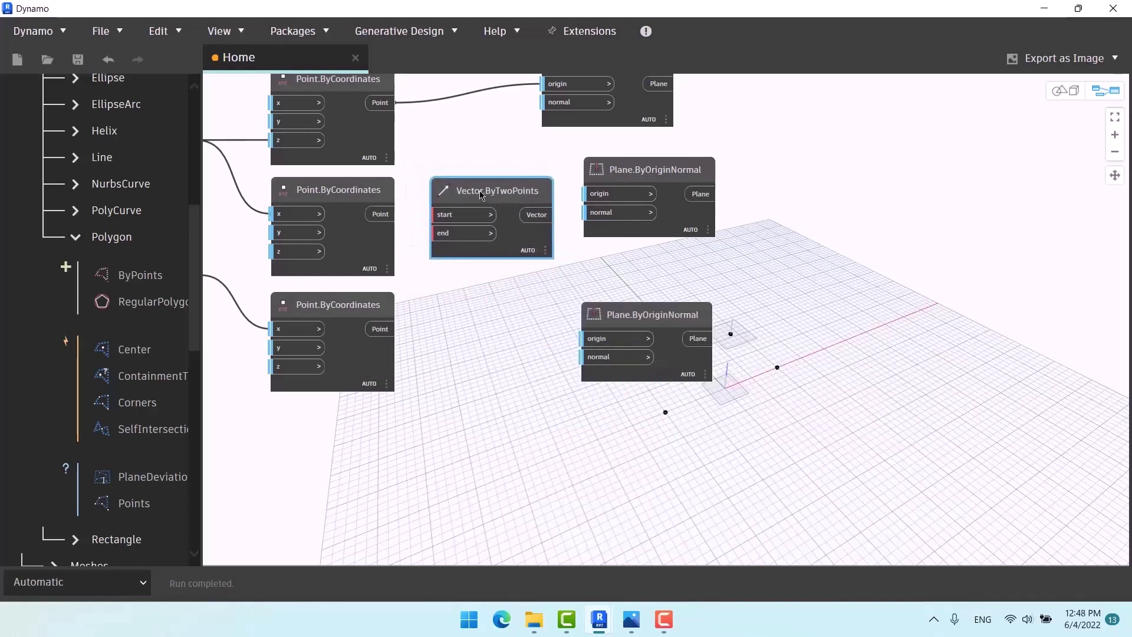
key("ctrl+c")
key("ctrl+v")
left_click_drag(618, 233, 468, 324)
Wire the upper vector from the top point (start) to the middle point (end)
left_click_drag(381, 214, 428, 229)
middle_click_drag(428, 229, 382, 285)
left_click(393, 271)
left_click(333, 159)
left_click(401, 290)
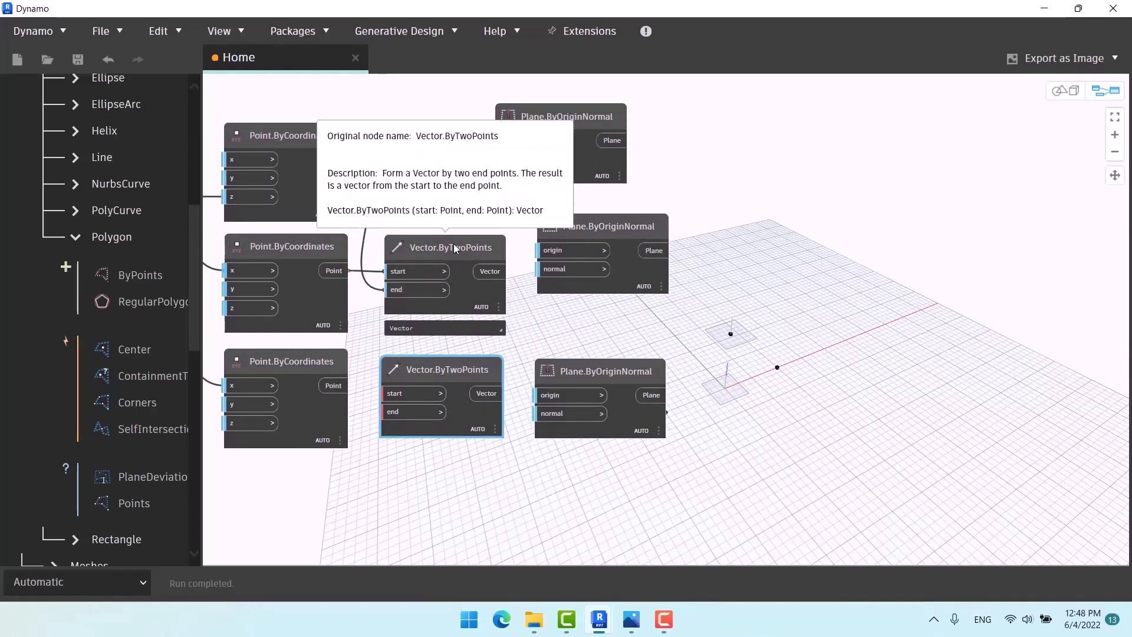
left_click(319, 136)
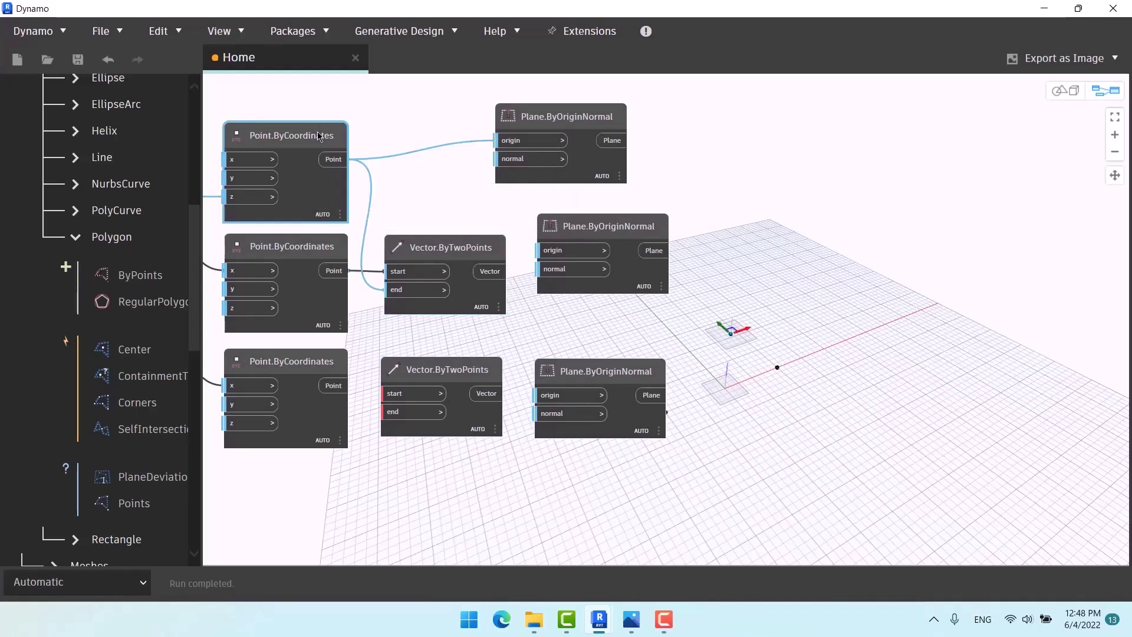
scroll(305, 275, "down", 3)
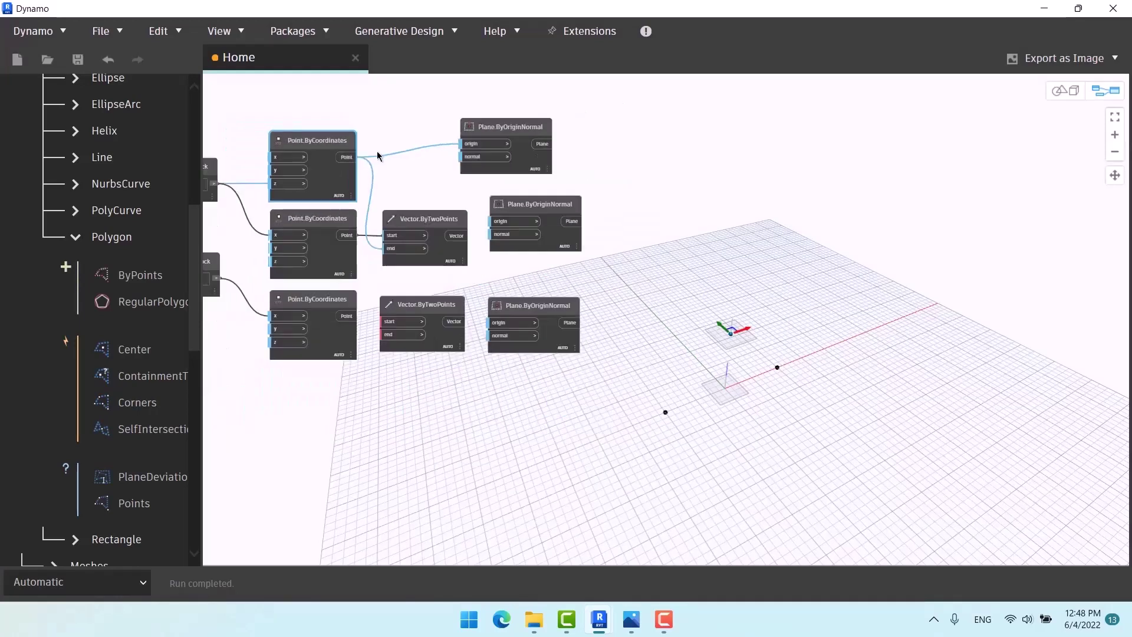
left_click(327, 229)
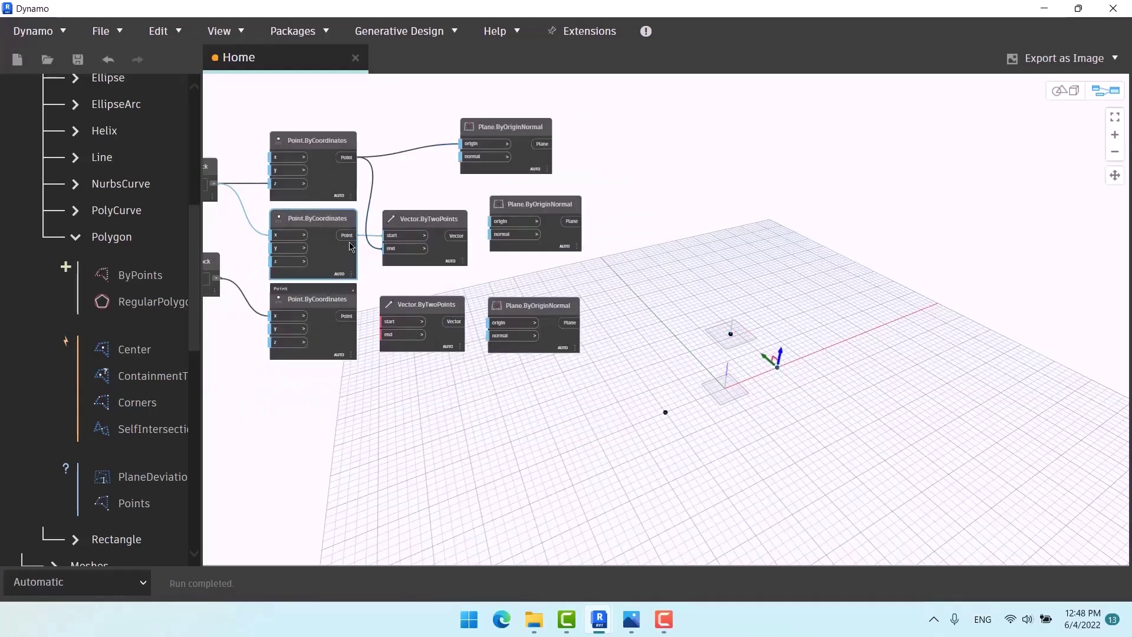
scroll(331, 238, "up", 2)
left_click_drag(424, 251, 441, 234)
left_click_drag(347, 232, 394, 251)
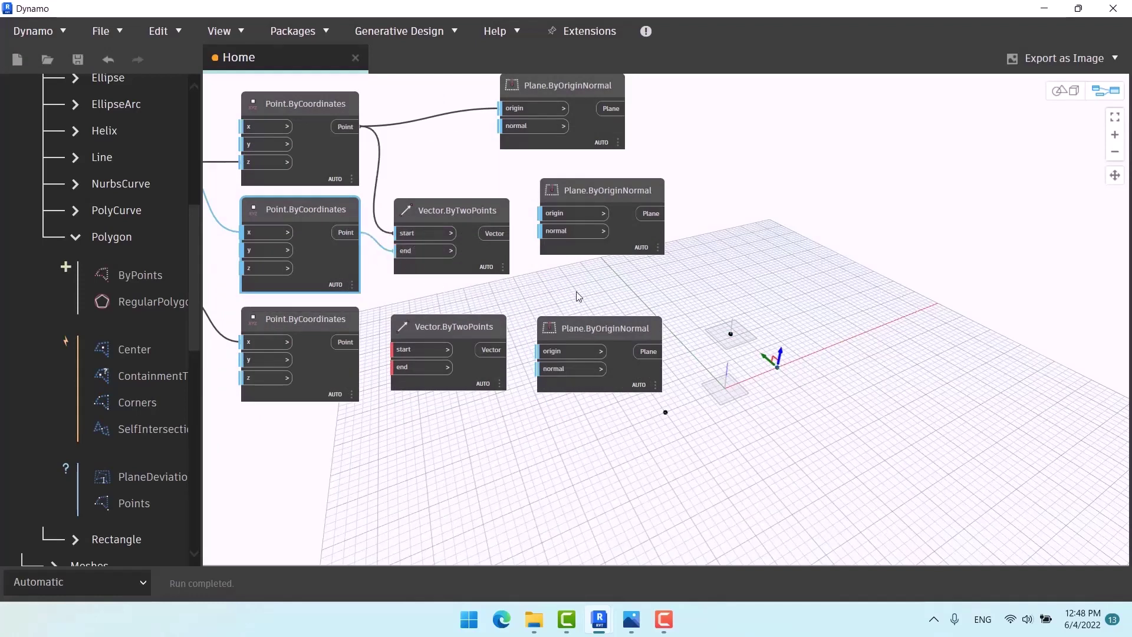
left_click(570, 278)
Wire the lower vector from the top point (start) to the lower point (end)
middle_click_drag(416, 300, 428, 264)
left_click(465, 294)
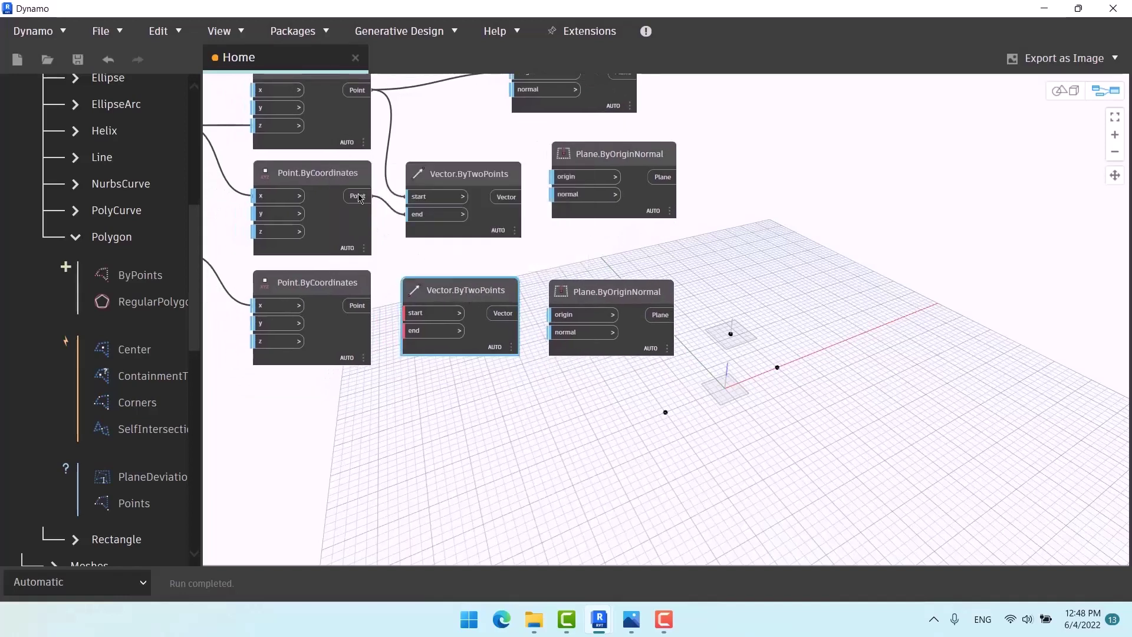
left_click(339, 177)
left_click(346, 291)
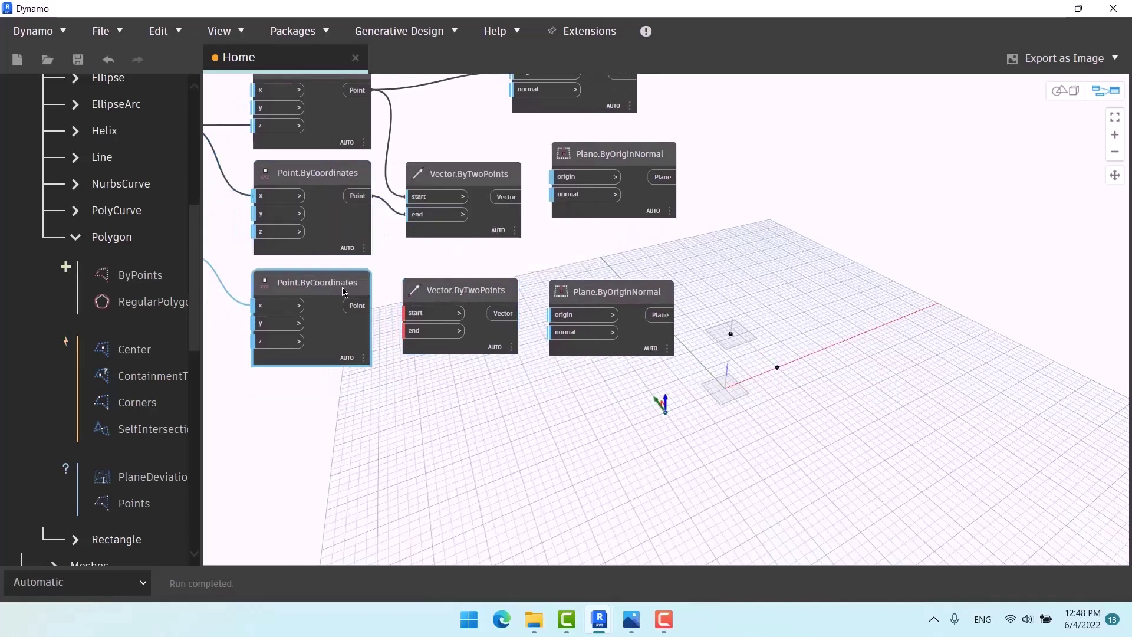
left_click_drag(357, 306, 415, 331)
middle_click_drag(325, 135, 321, 181)
left_click_drag(352, 137, 425, 361)
scroll(559, 256, "down", 3)
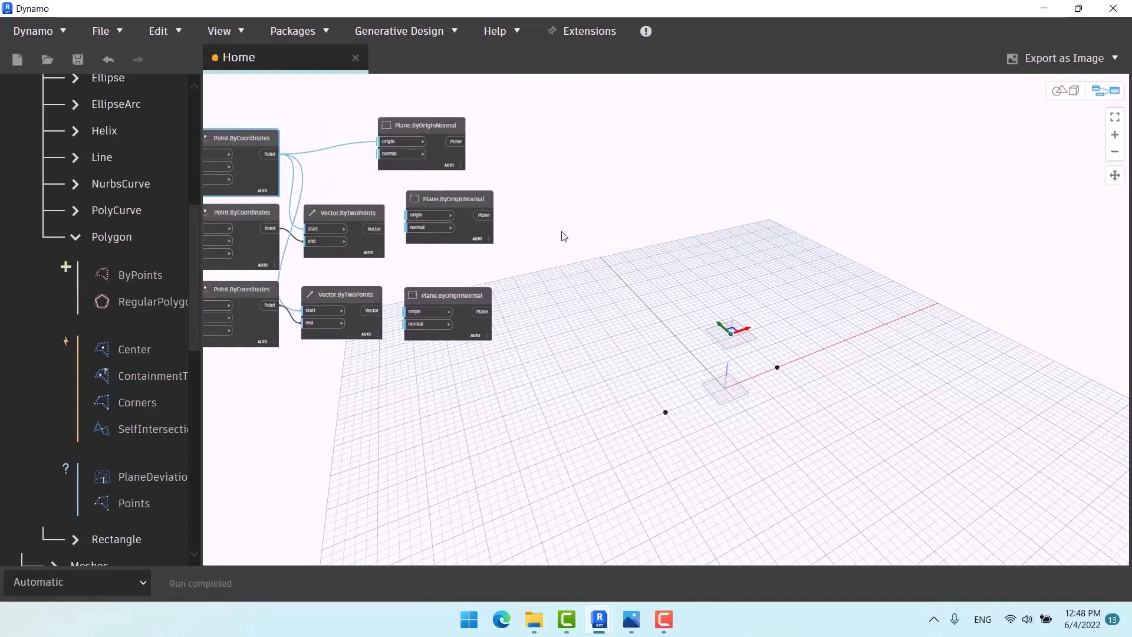
Move the three plane nodes to the right and shift the upper vector up
left_click_drag(546, 110, 465, 326)
left_click_drag(448, 126, 519, 125)
middle_click_drag(381, 378, 440, 381)
left_click_drag(434, 225, 485, 185)
right_click(449, 130)
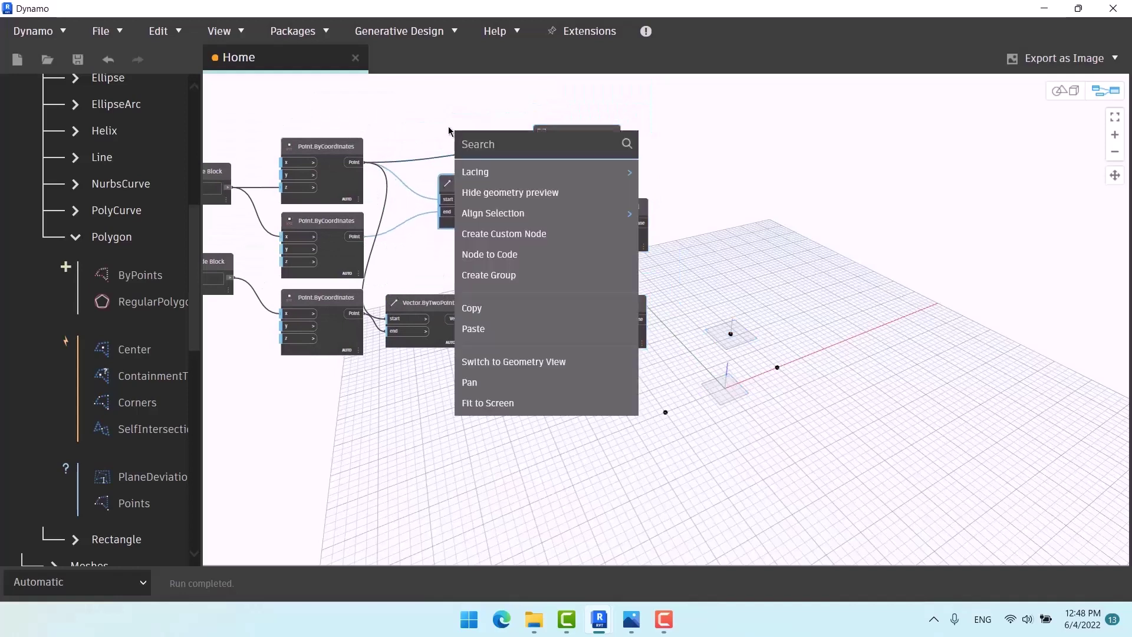
type("line")
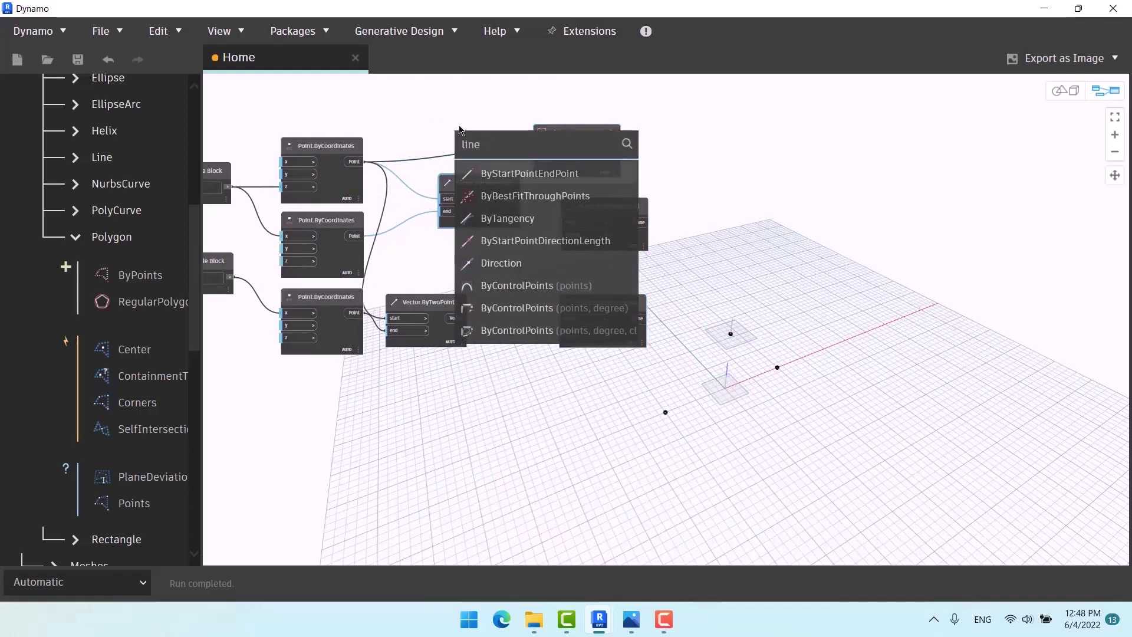
left_click(530, 173)
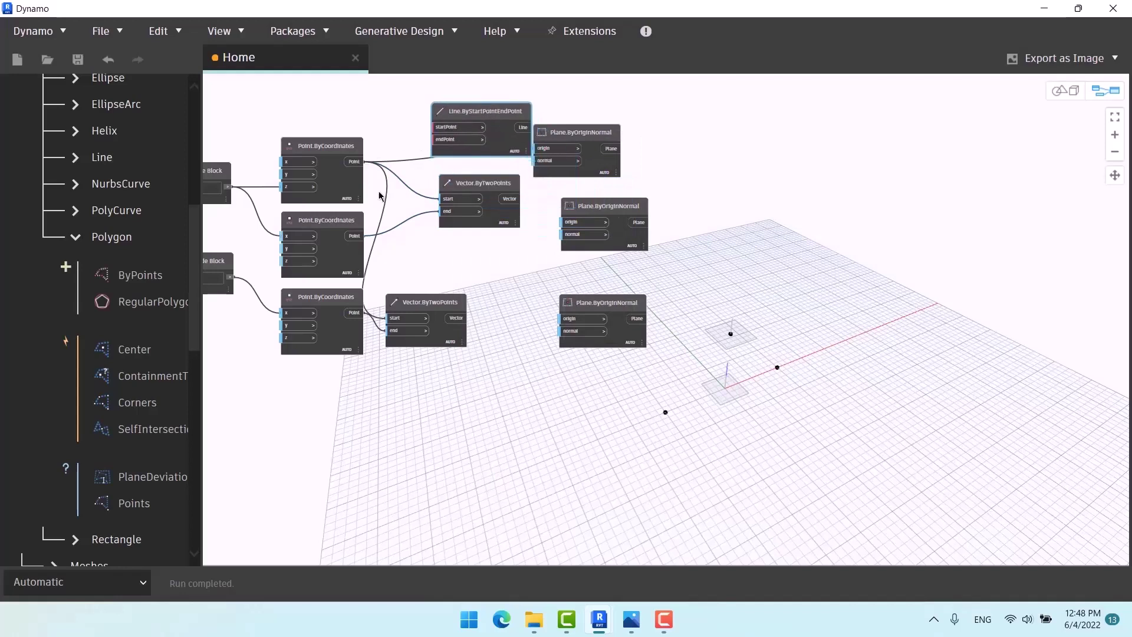
left_click_drag(363, 162, 437, 126)
left_click_drag(355, 236, 436, 139)
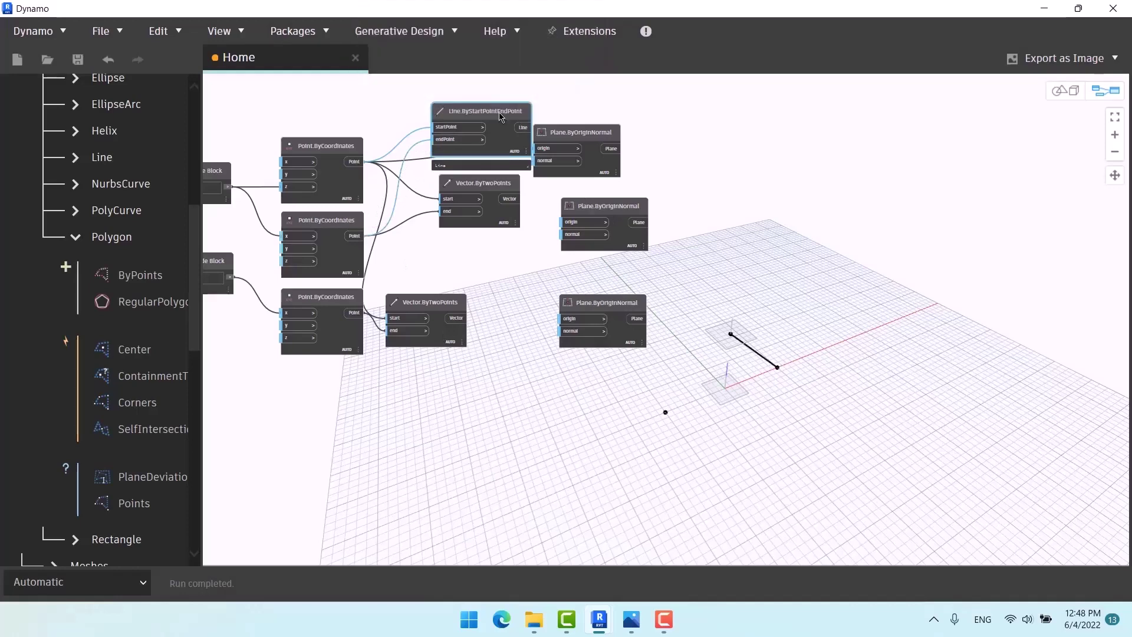
key("Delete")
left_click_drag(482, 196, 433, 238)
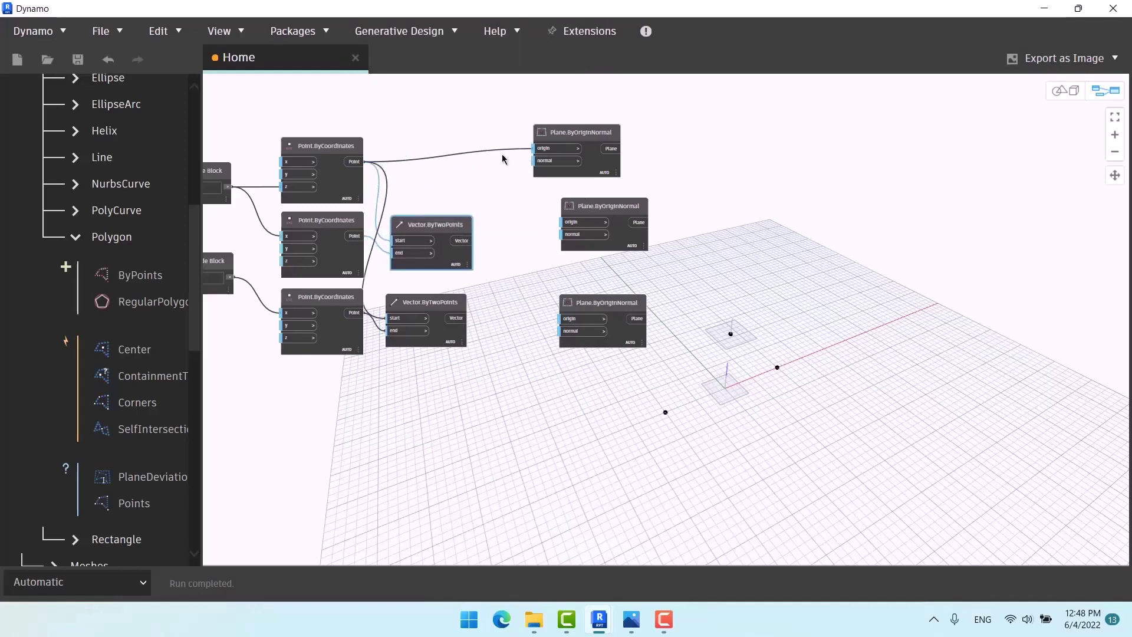
left_click(556, 130)
Feed the upper and lower vectors into the normal inputs of the lower two planes
left_click(498, 213)
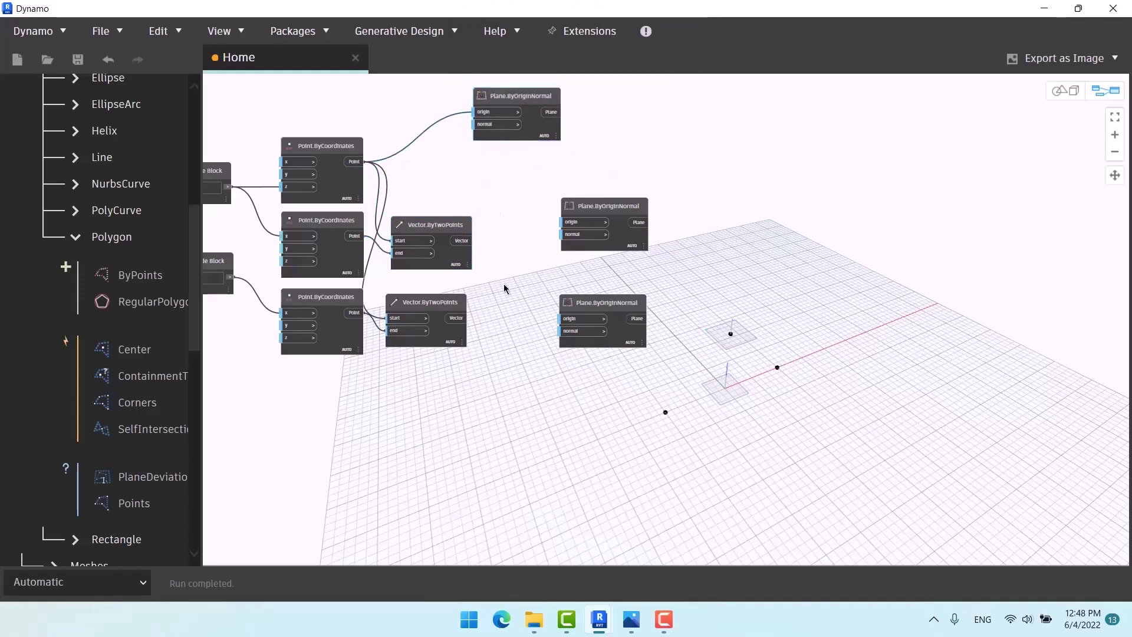
scroll(417, 299, "up", 3)
left_click(361, 209)
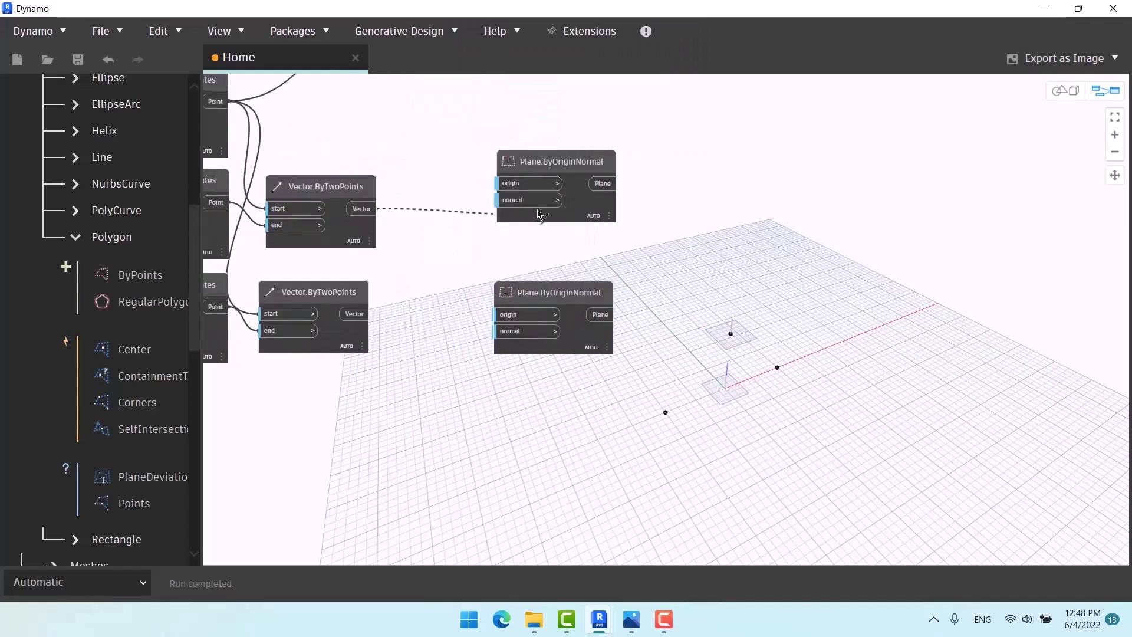
left_click(357, 314)
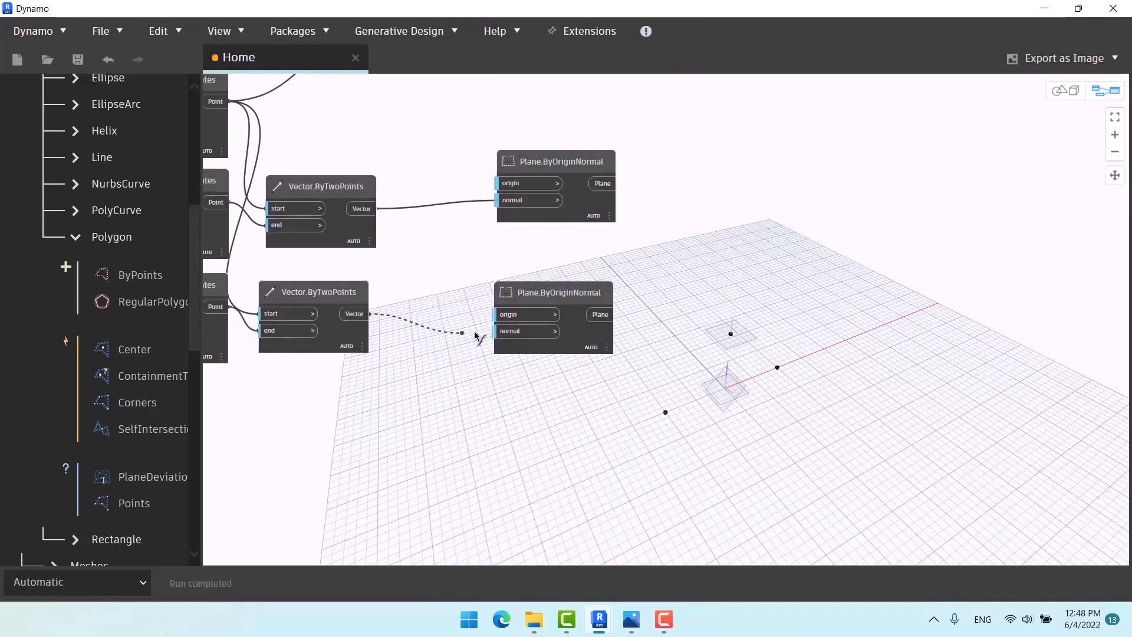
left_click(510, 331)
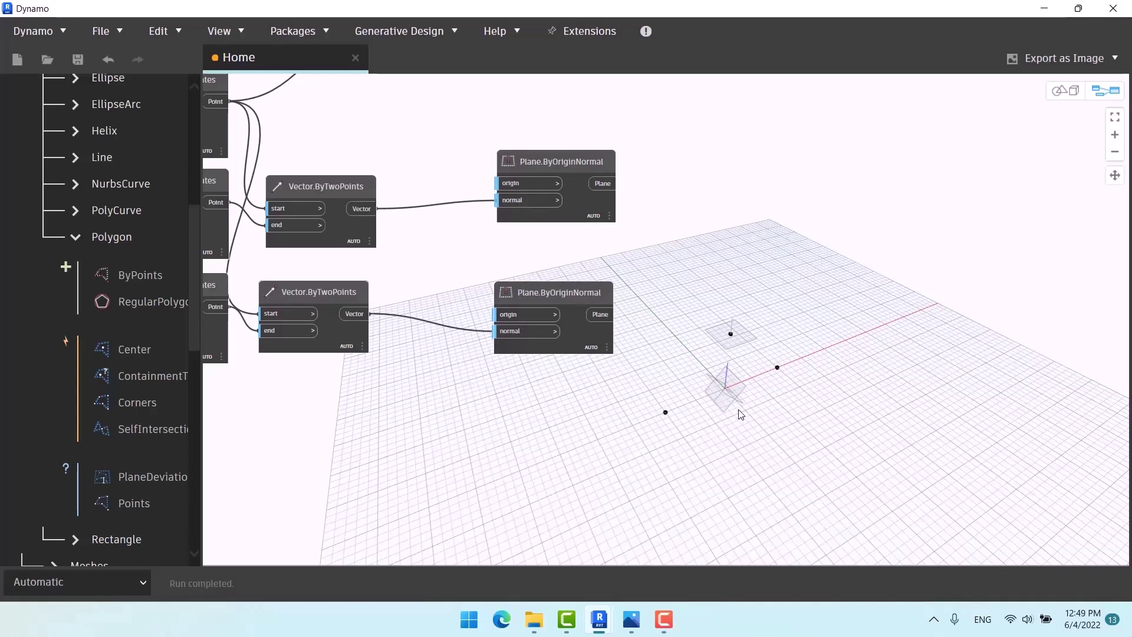
Connect the middle and lower points to the origins of their Plane.ByOriginNormal nodes
middle_click_drag(515, 435, 644, 409)
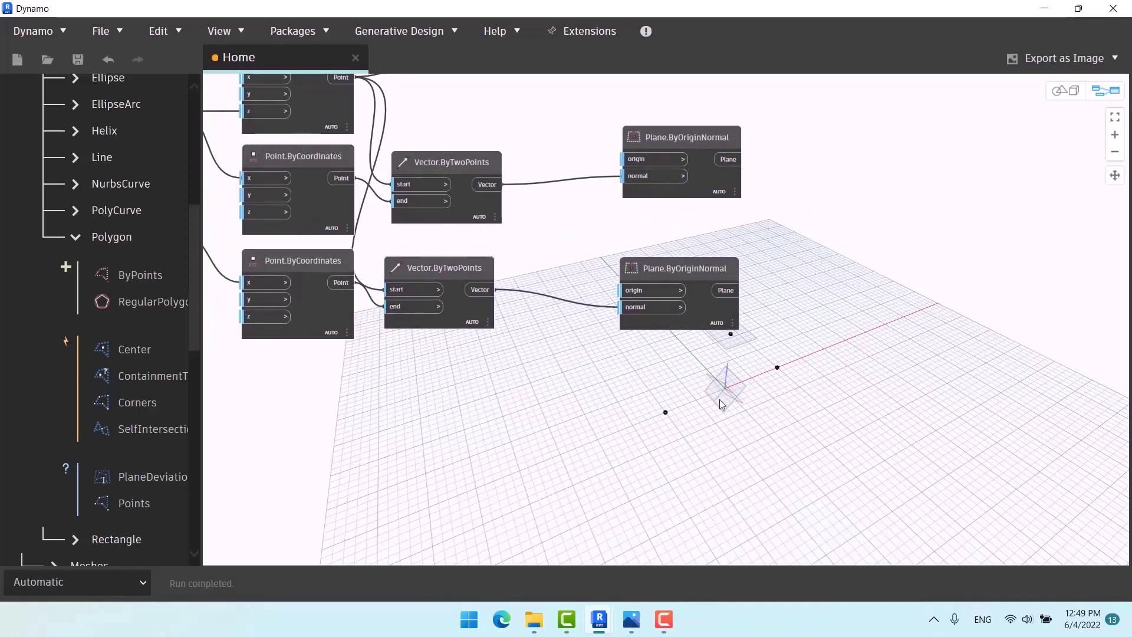
left_click(706, 151)
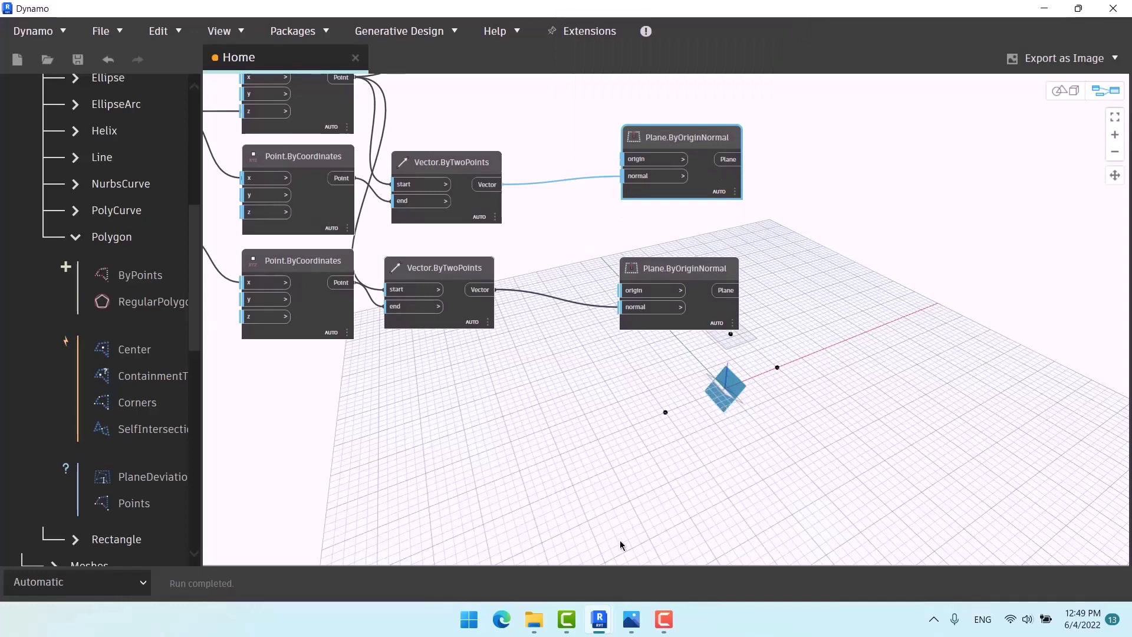
mouse_move(632, 619)
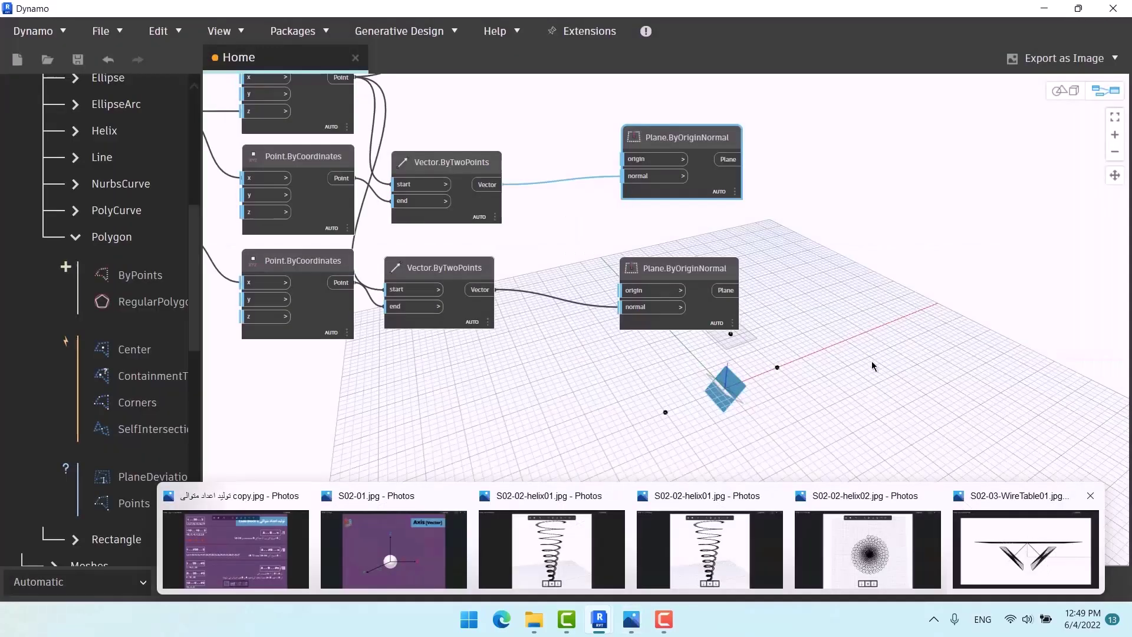
left_click(788, 373)
left_click(307, 265)
left_click(313, 178)
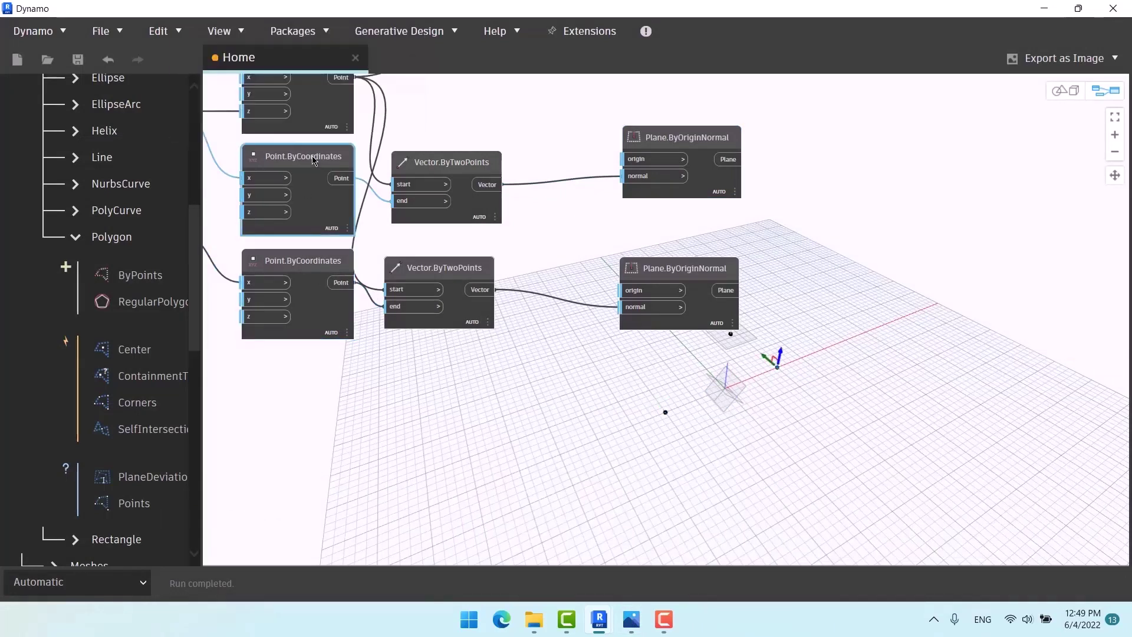
left_click(682, 140)
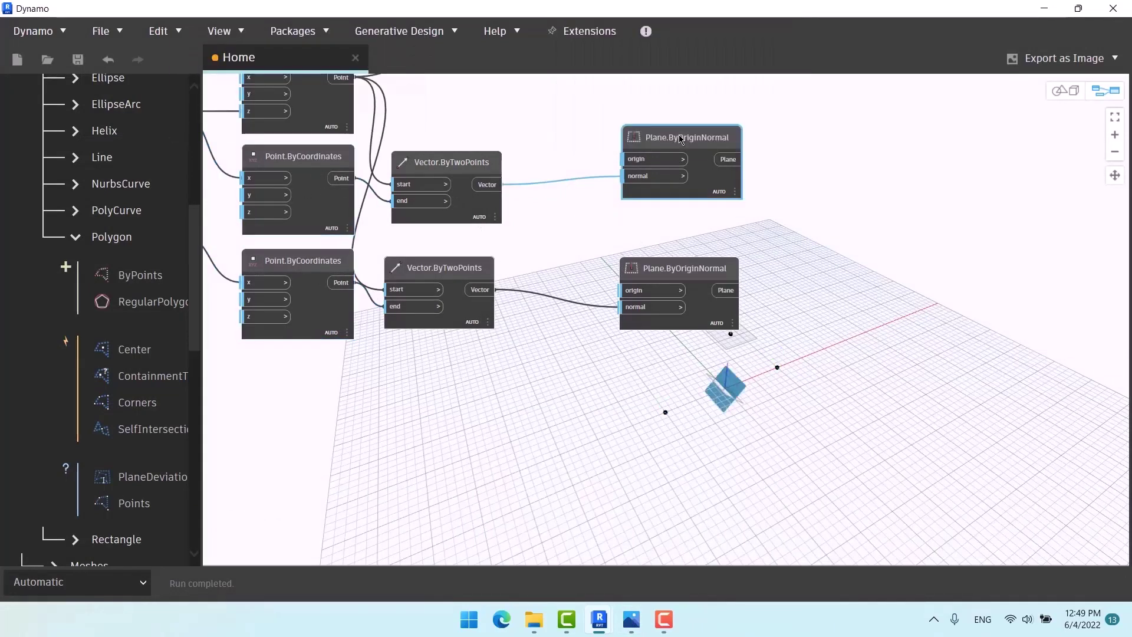
left_click_drag(343, 179, 626, 160)
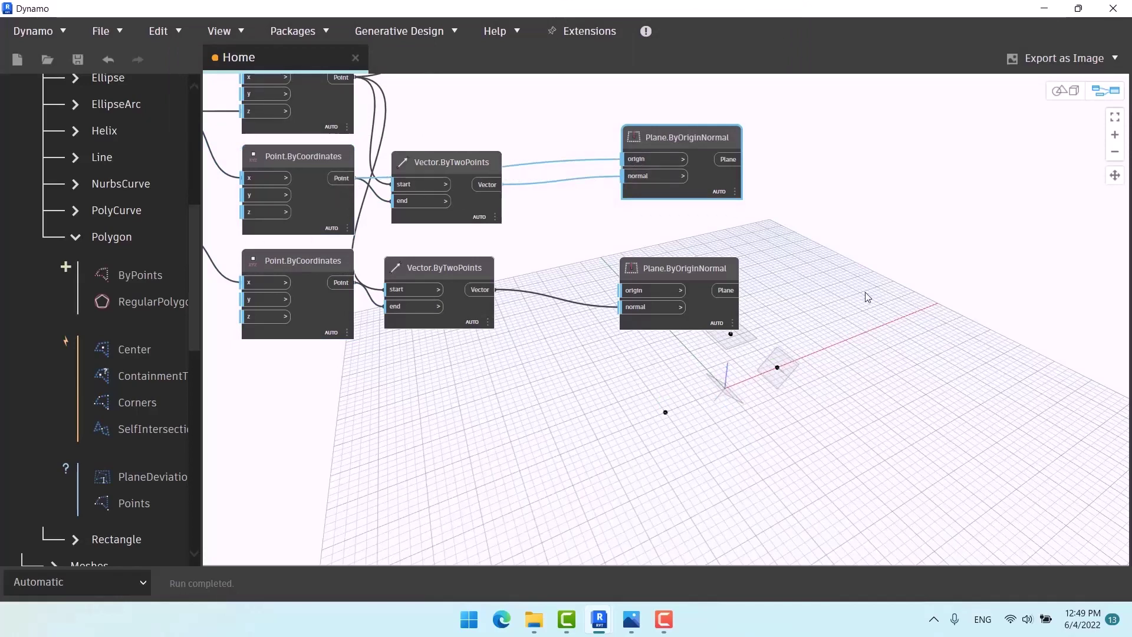
left_click(678, 268)
left_click(312, 264)
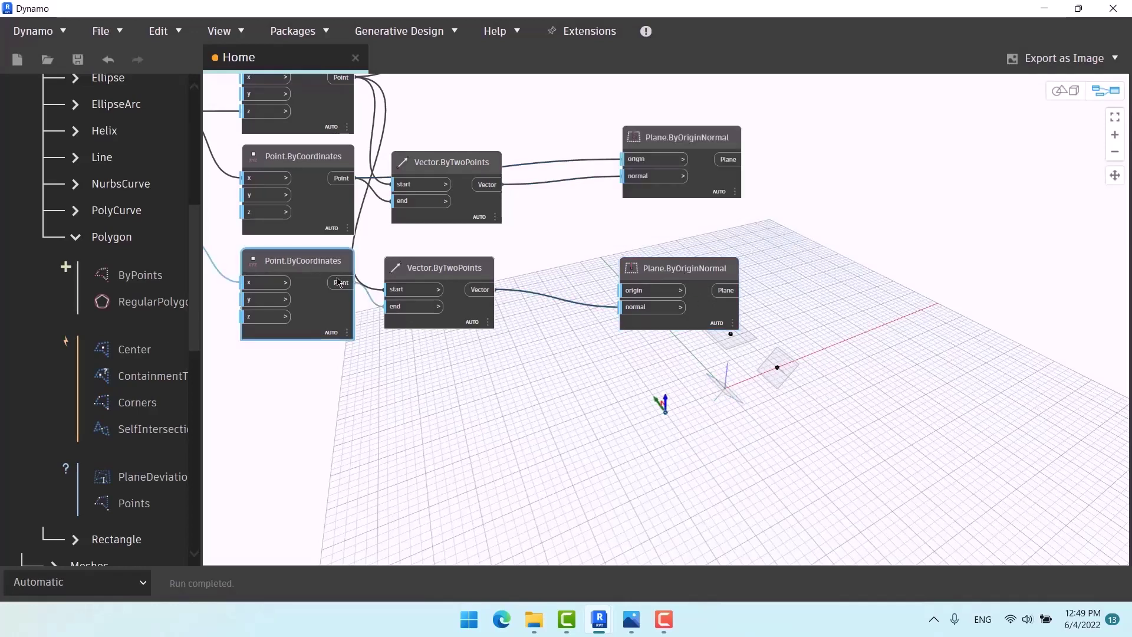
left_click_drag(341, 283, 643, 291)
Inspect the top, middle and lower planes one by one in the 3D preview
middle_click_drag(564, 416, 421, 378)
scroll(567, 356, "down", 3)
scroll(508, 392, "down", 2)
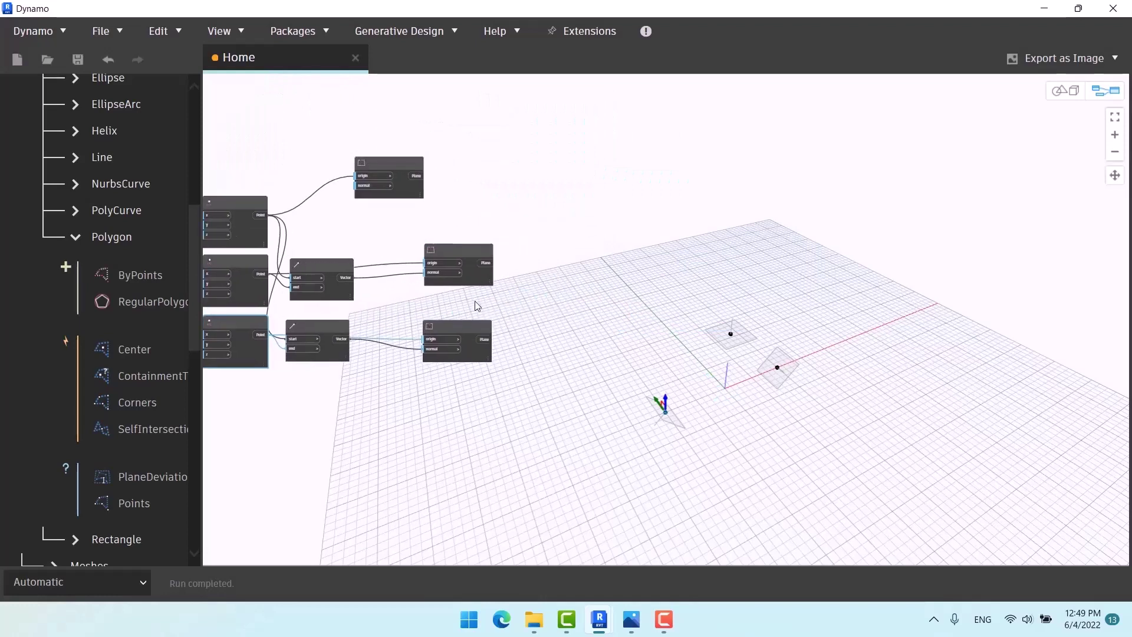
left_click(460, 181)
left_click(527, 270)
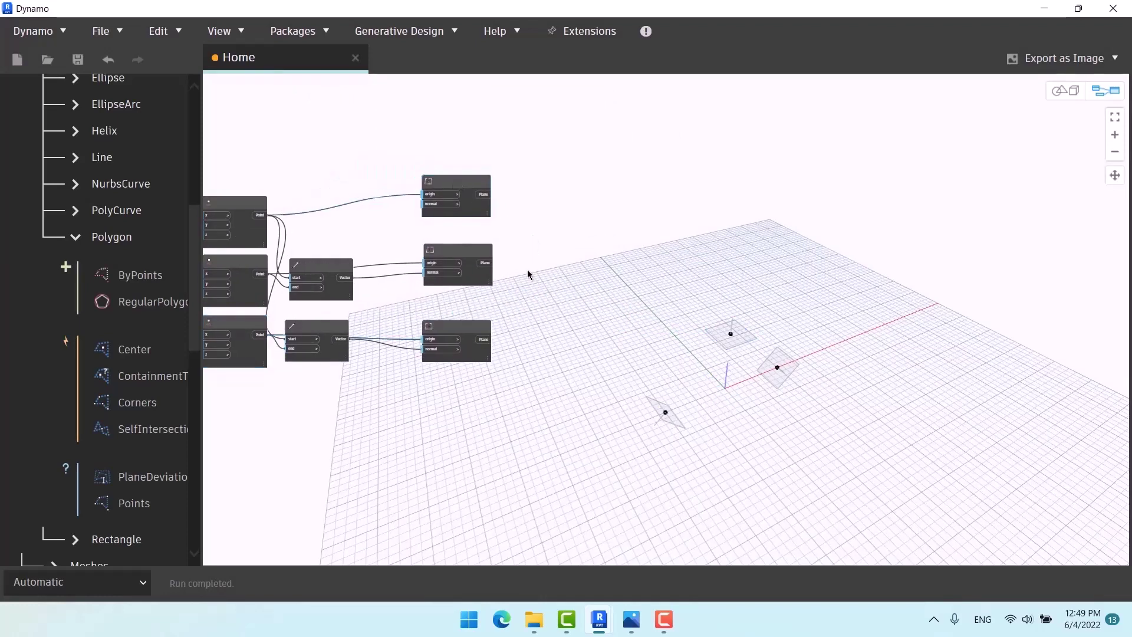
scroll(527, 270, "up", 3)
left_click(432, 137)
left_click(429, 242)
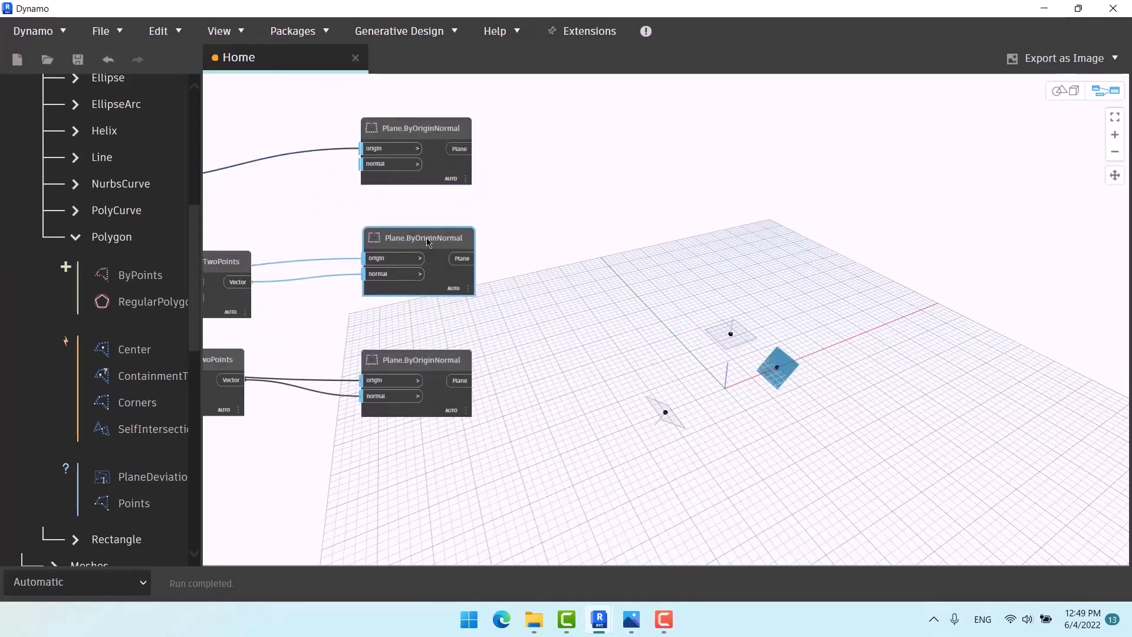
left_click(421, 361)
left_click(550, 283)
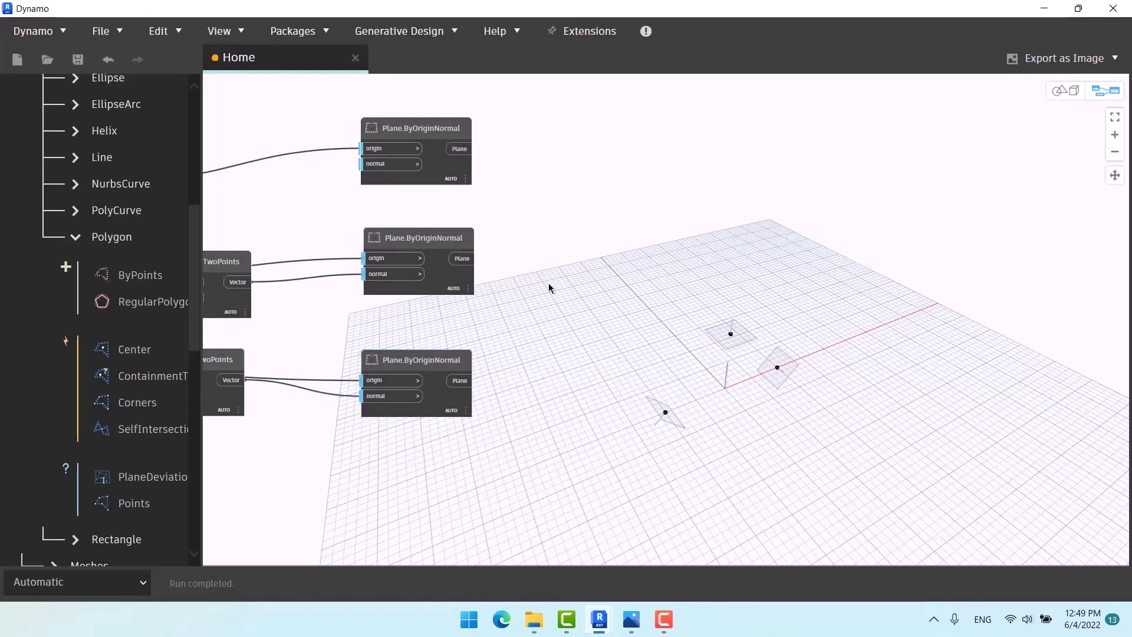
scroll(550, 284, "down", 3)
Add three Rectangle.ByWidthLength nodes stacked beside the plane nodes
right_click(611, 231)
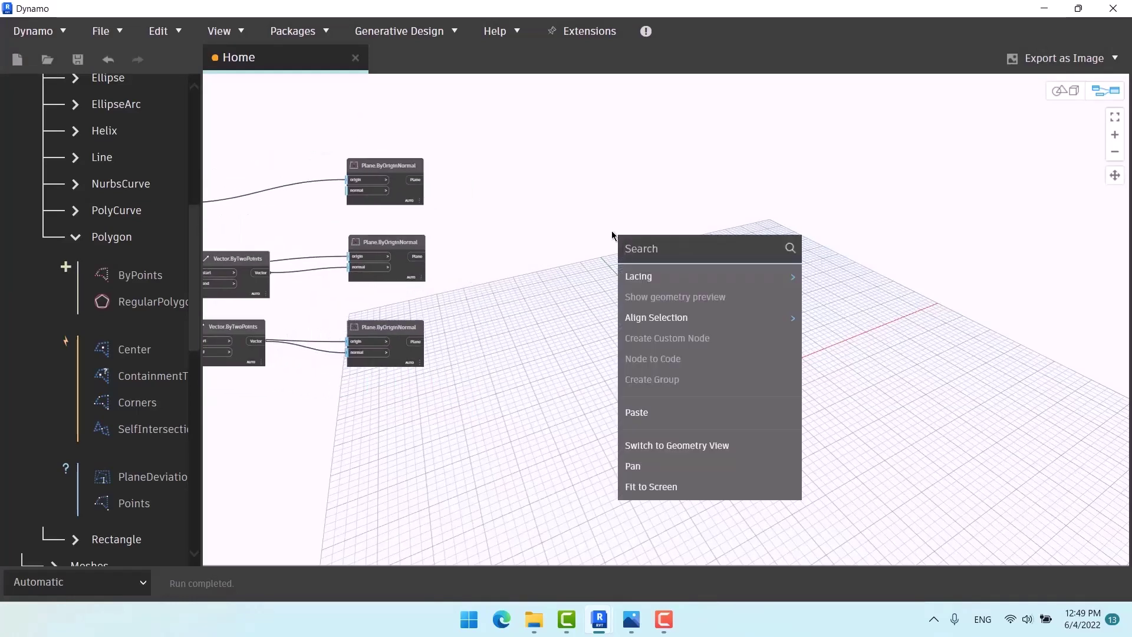
type("rec")
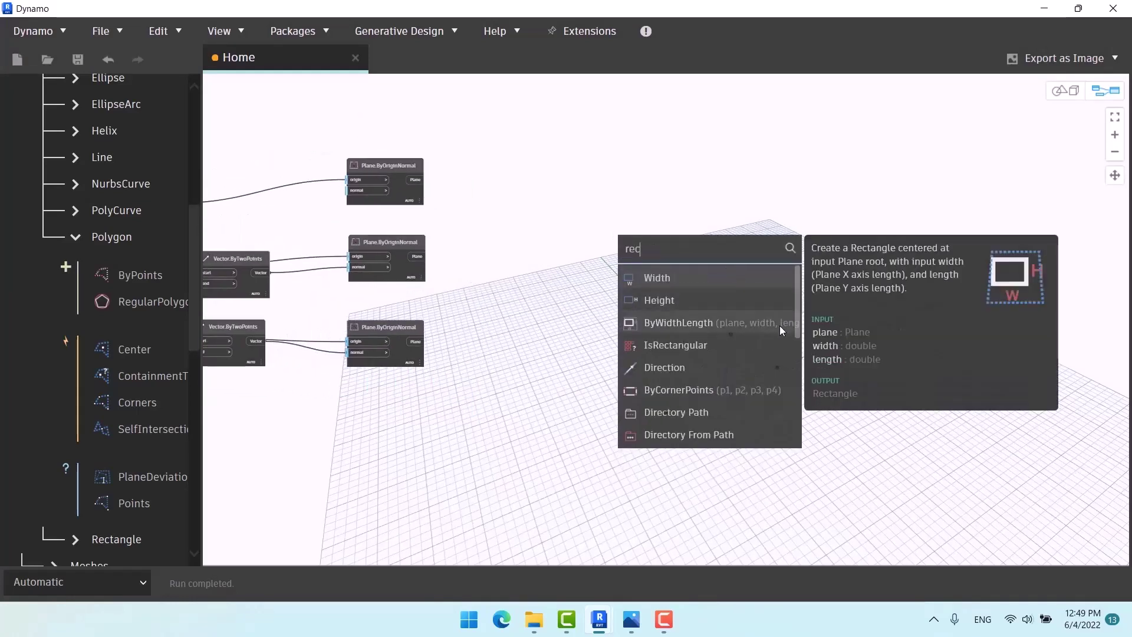
left_click(779, 326)
left_click_drag(802, 330, 599, 158)
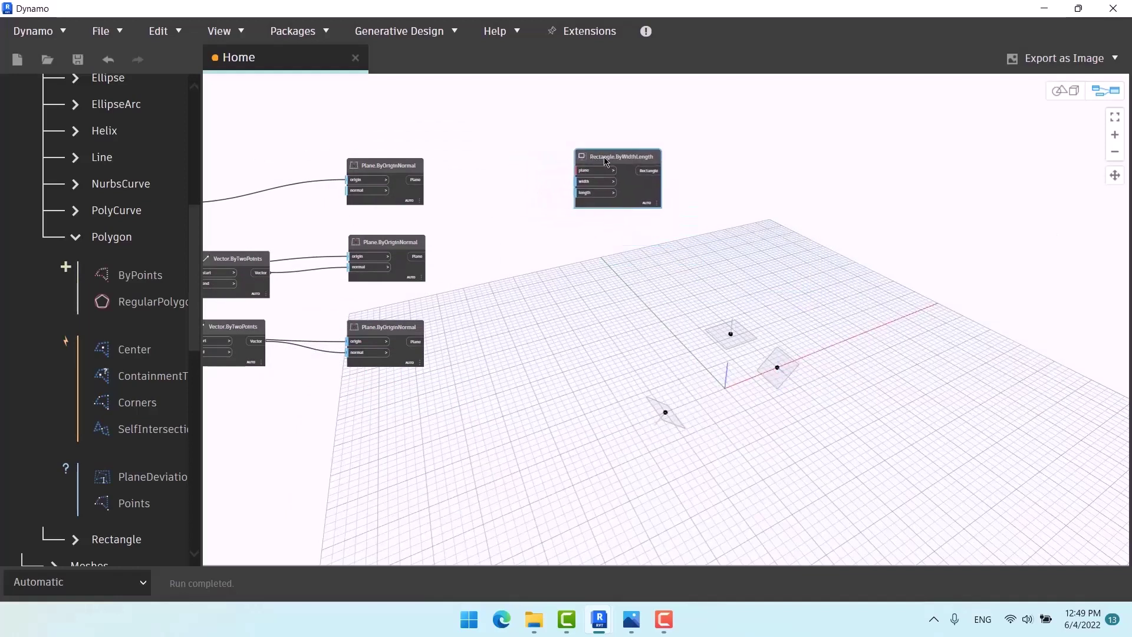
key("ctrl+c")
key("ctrl+v")
left_click_drag(704, 162, 620, 248)
key("ctrl+v")
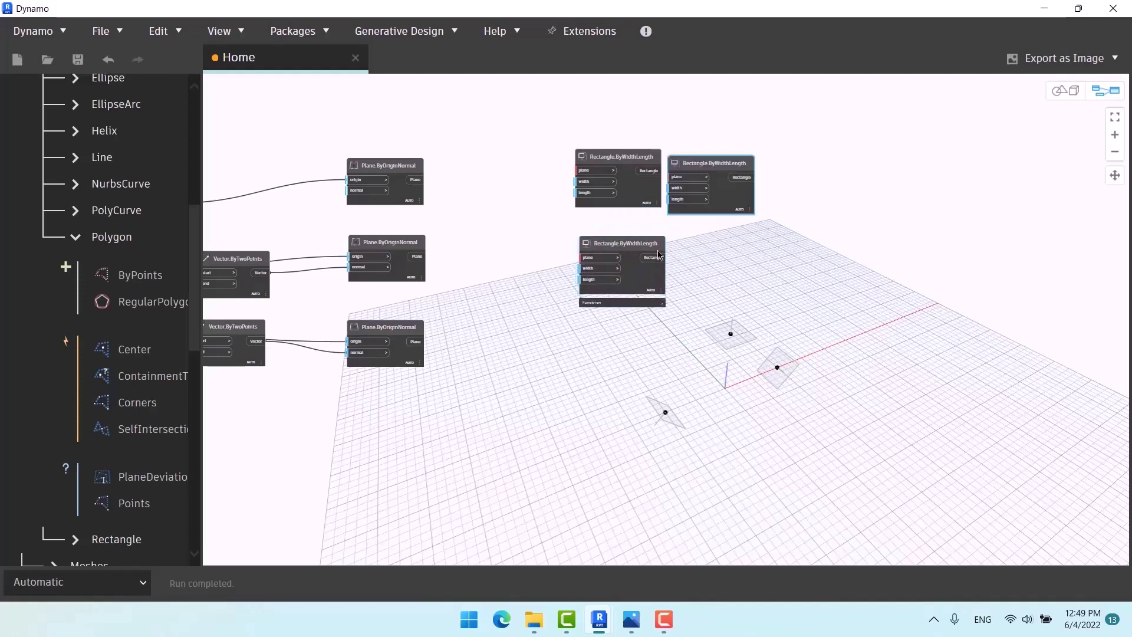
left_click_drag(735, 163, 647, 338)
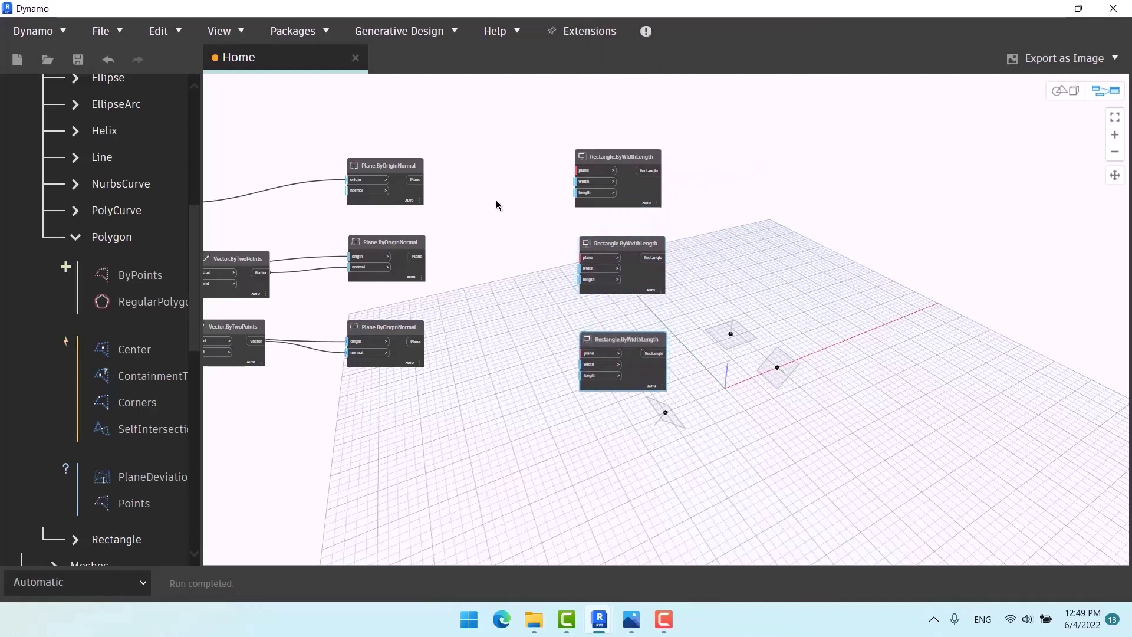
Wire the top, middle and bottom planes into the matching rectangles' plane inputs
left_click_drag(420, 184, 578, 171)
middle_click_drag(513, 228, 413, 197)
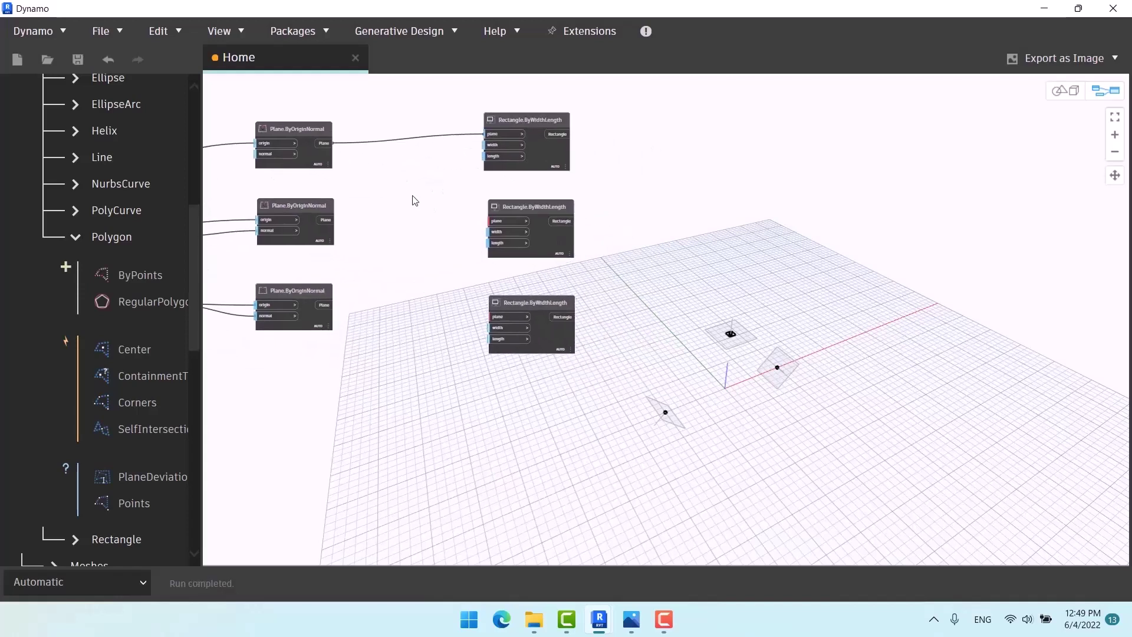
left_click_drag(333, 221, 490, 221)
left_click_drag(328, 306, 491, 316)
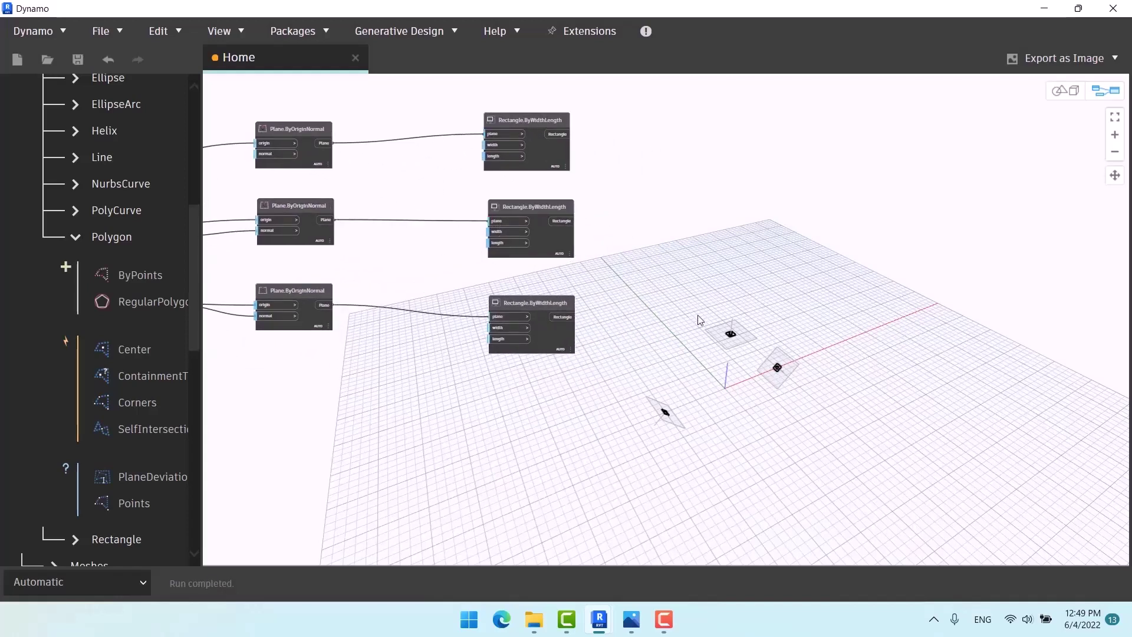
left_click_drag(545, 118, 561, 116)
scroll(459, 135, "up", 4)
Add a Code Block with 30..1..#10 and wire it to the top rectangle's width and length
double_click(380, 185)
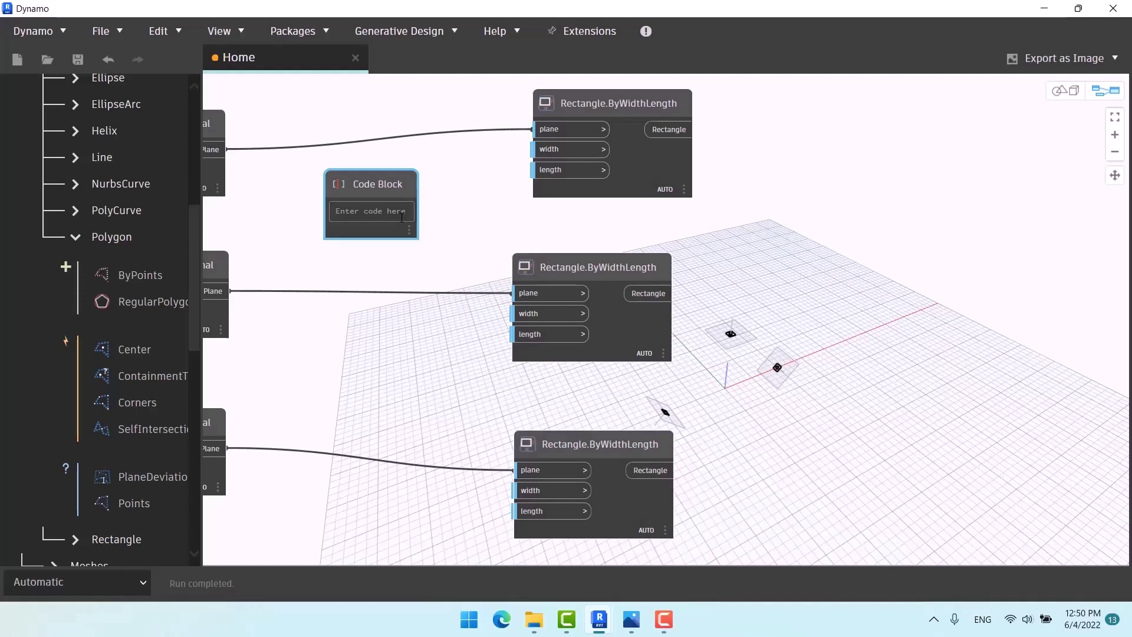
type("30..1..#10;")
left_click(462, 201)
left_click_drag(422, 190, 565, 170)
left_click_drag(422, 190, 553, 178)
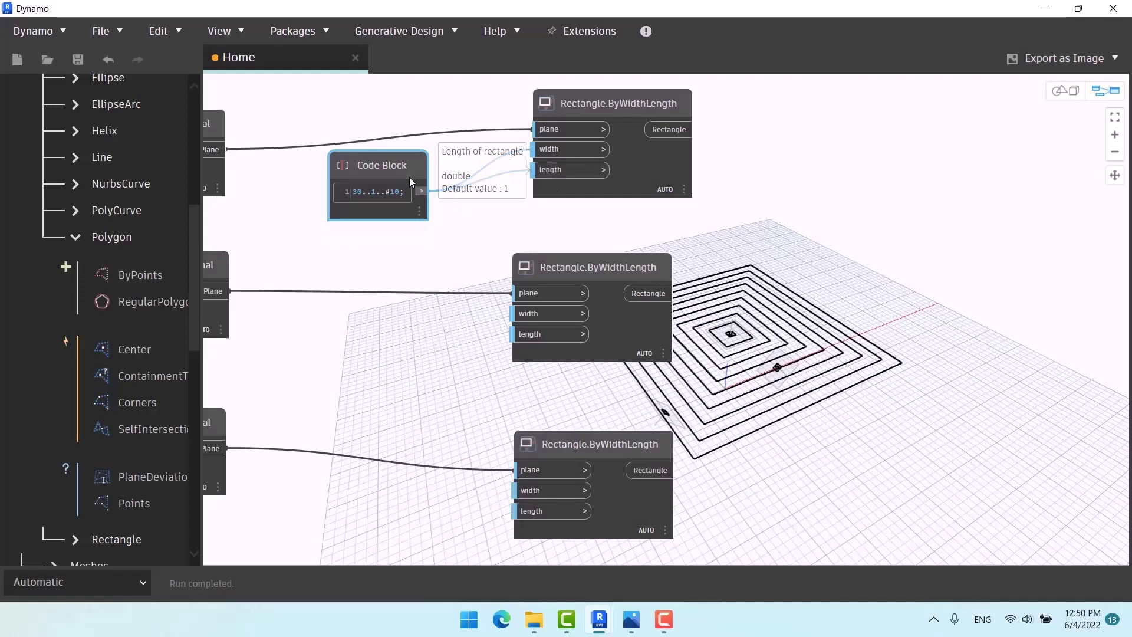
left_click_drag(395, 167, 395, 134)
Duplicate the code block as 20..1..#10 and feed it into the top rectangle's length
key("ctrl+c")
key("ctrl+v")
left_click_drag(485, 152, 347, 238)
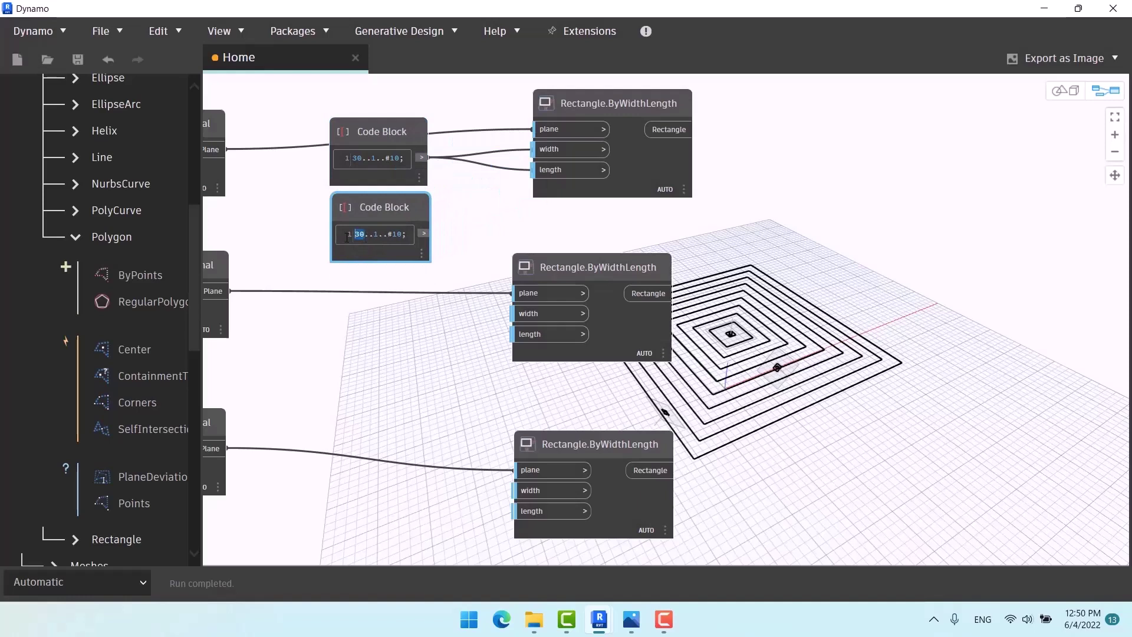
type("20")
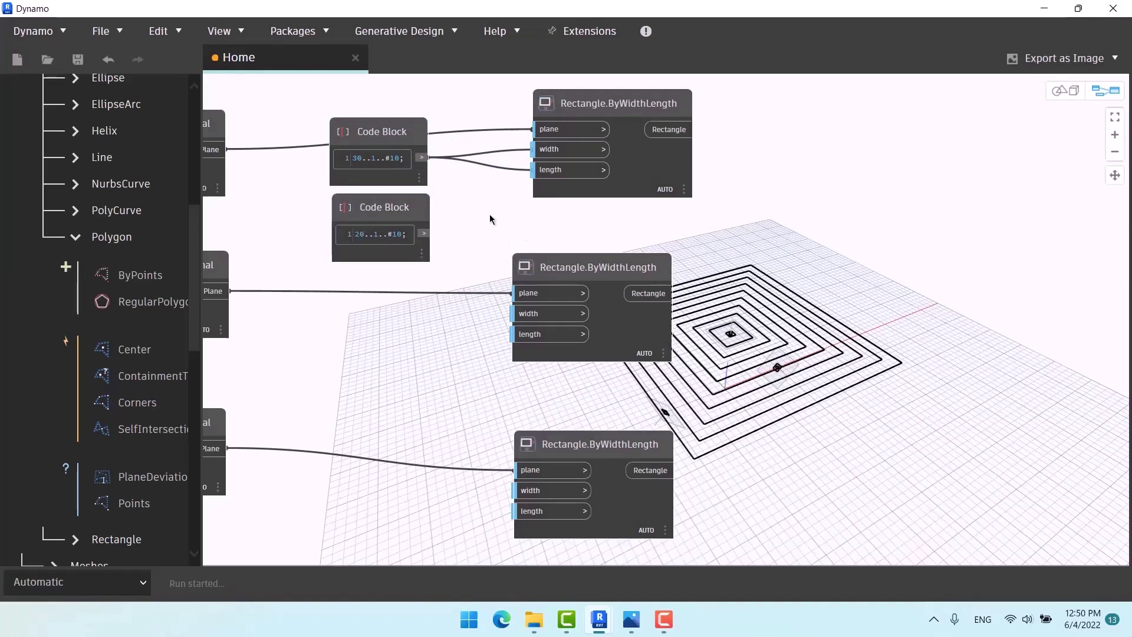
left_click_drag(425, 233, 537, 170)
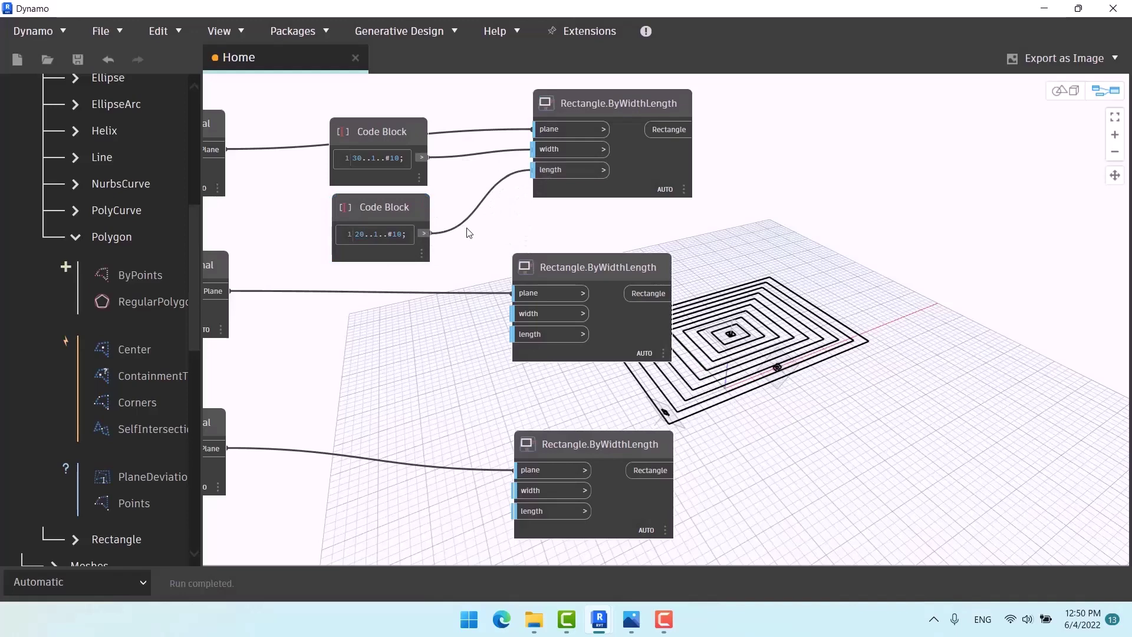